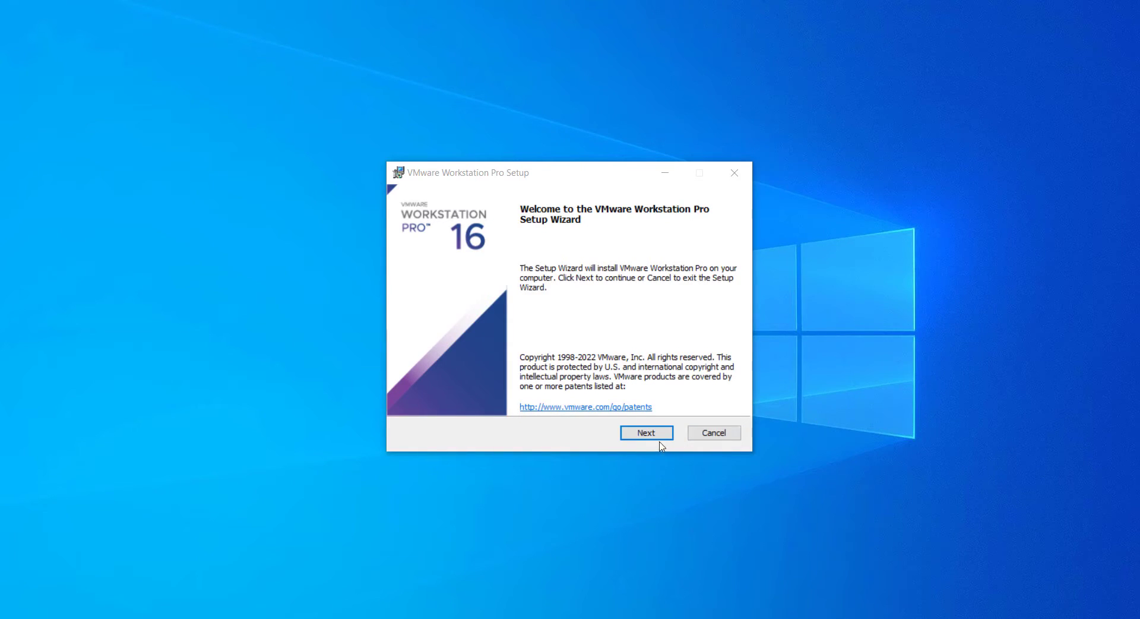
Accept the licence and install VMware Workstation Pro with default location, experience and shortcut settings
{"action": "left_click", "coordinate": [656, 432]}
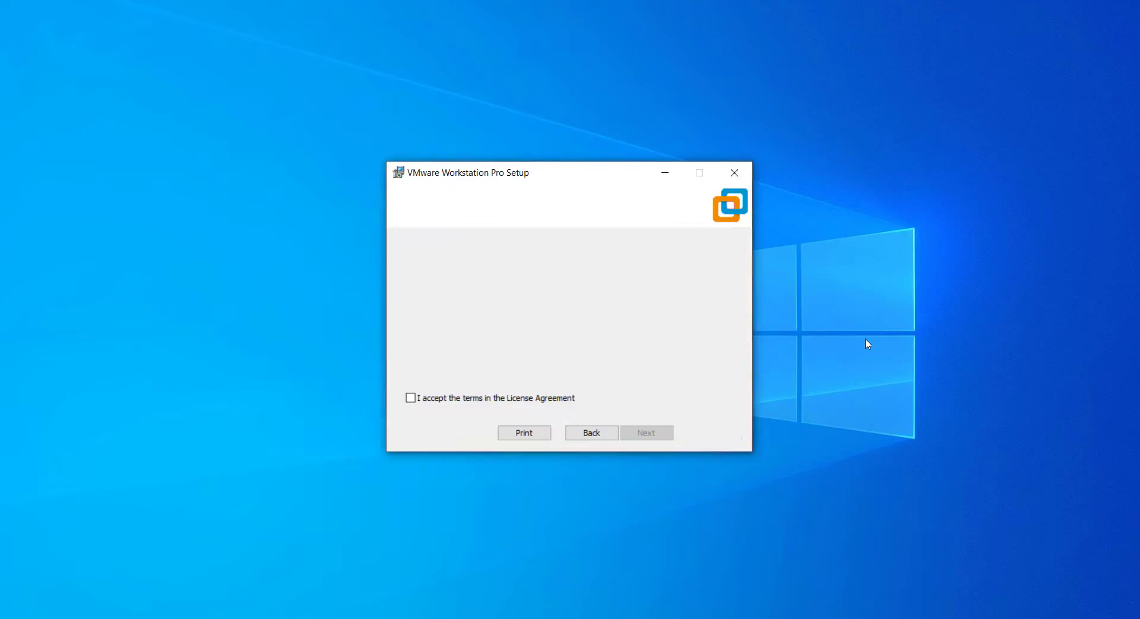
{"action": "left_click", "coordinate": [410, 397]}
{"action": "left_click", "coordinate": [653, 432]}
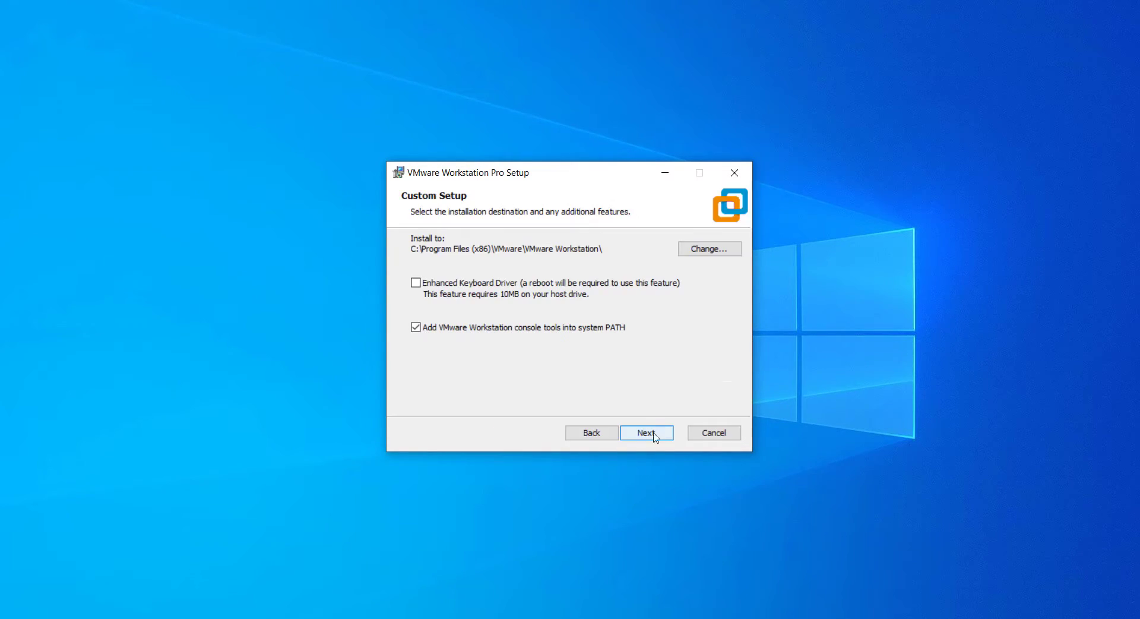
{"action": "left_click", "coordinate": [653, 432]}
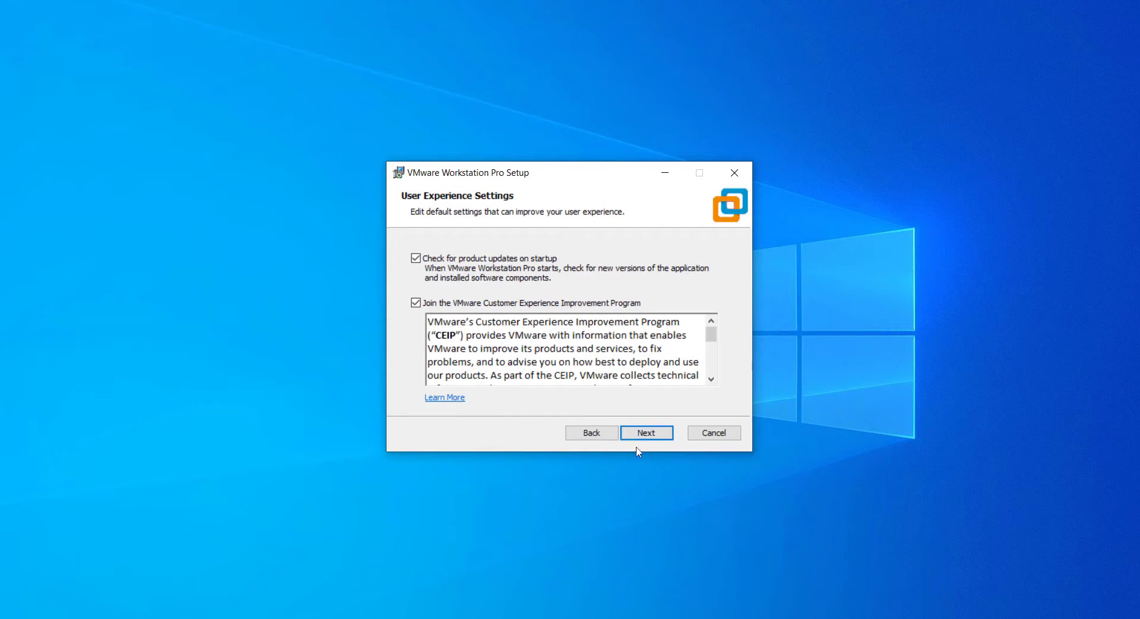
{"action": "left_click", "coordinate": [649, 434]}
{"action": "left_click", "coordinate": [648, 433]}
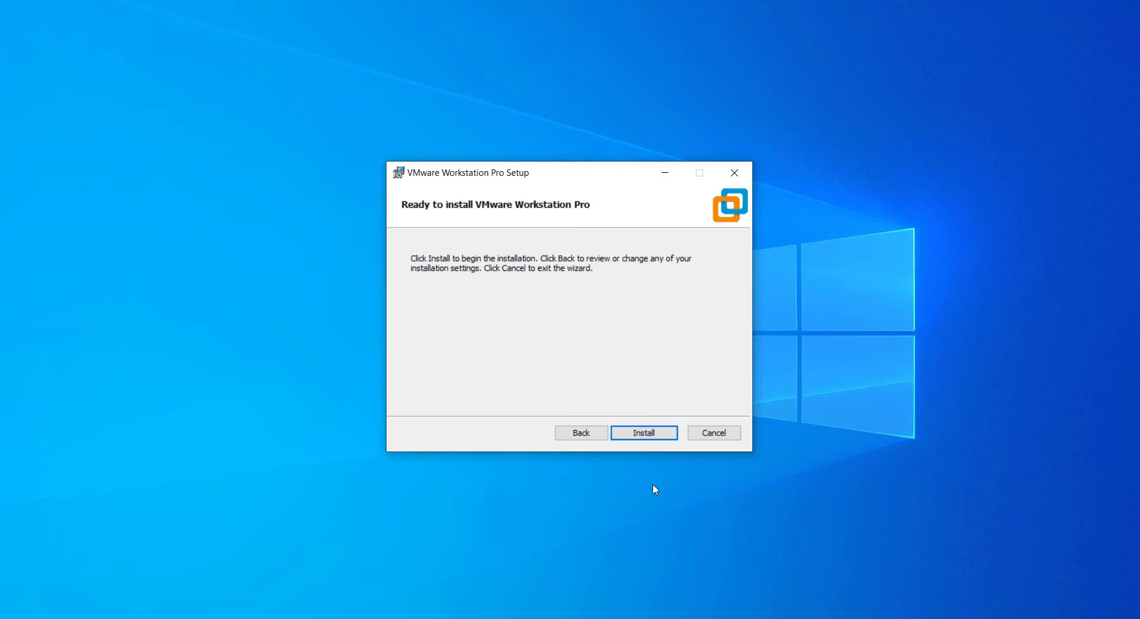
{"action": "left_click", "coordinate": [651, 434]}
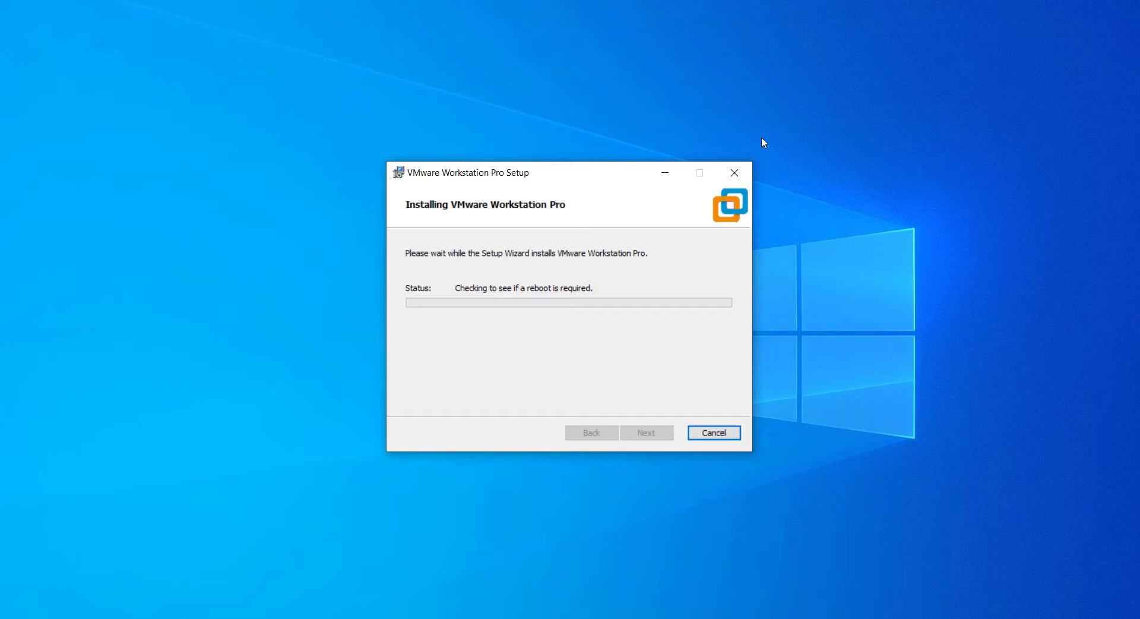
{"action": "left_click", "coordinate": [715, 432]}
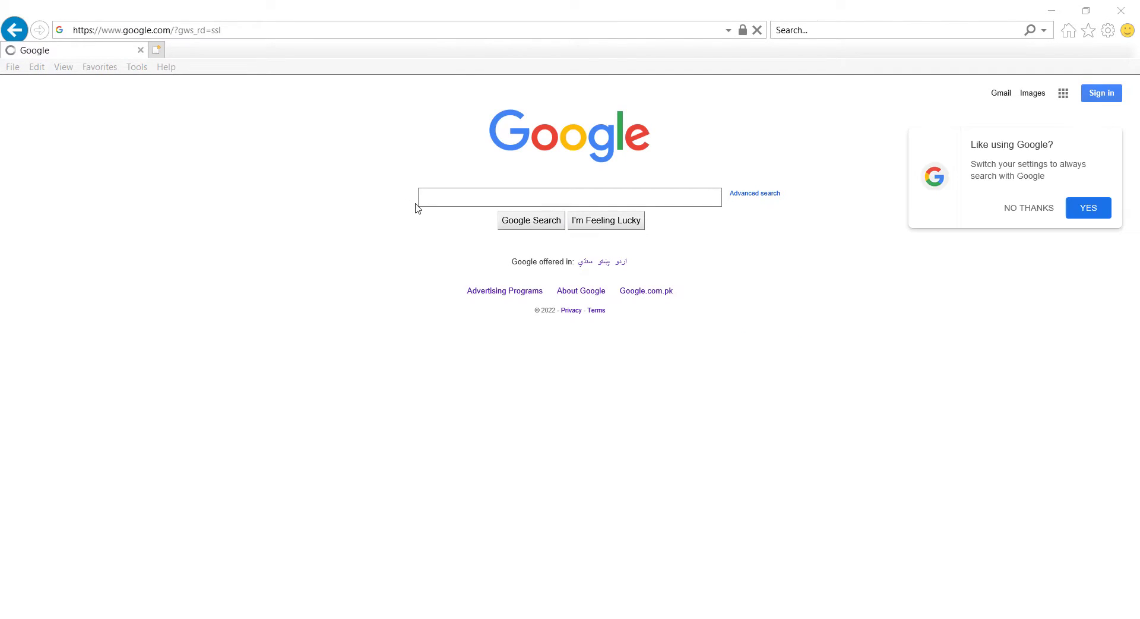
Google 'blackarch linux download' and open the 'Downloads - BlackArch' page on blackarch.org
{"action": "type", "text": "blackarch"}
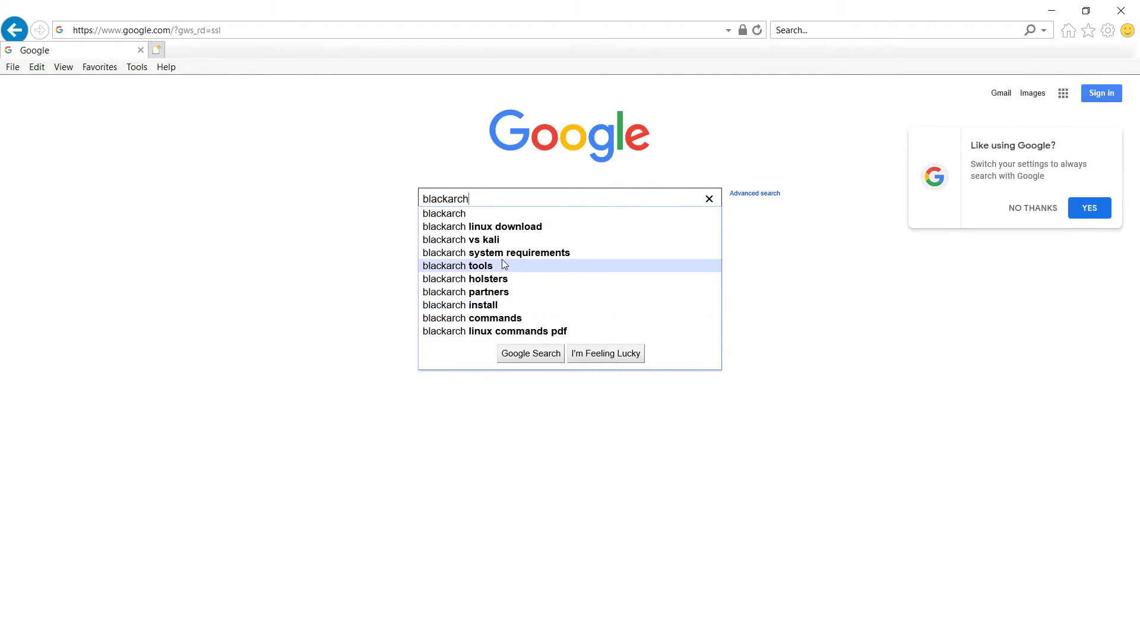
{"action": "left_click", "coordinate": [510, 226]}
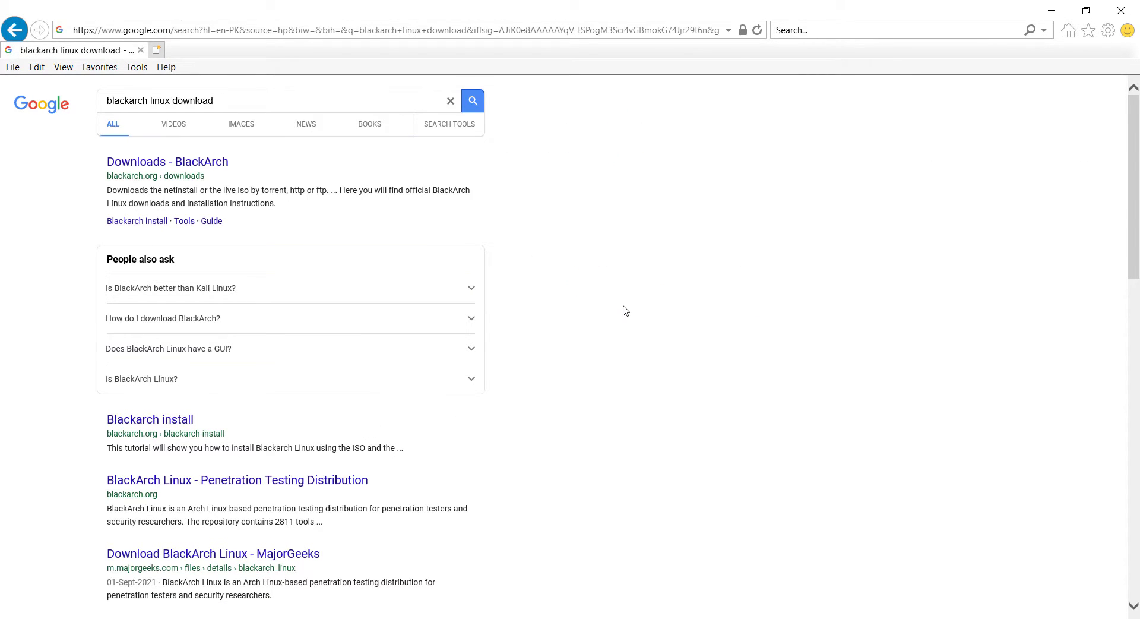
{"action": "left_click", "coordinate": [202, 164]}
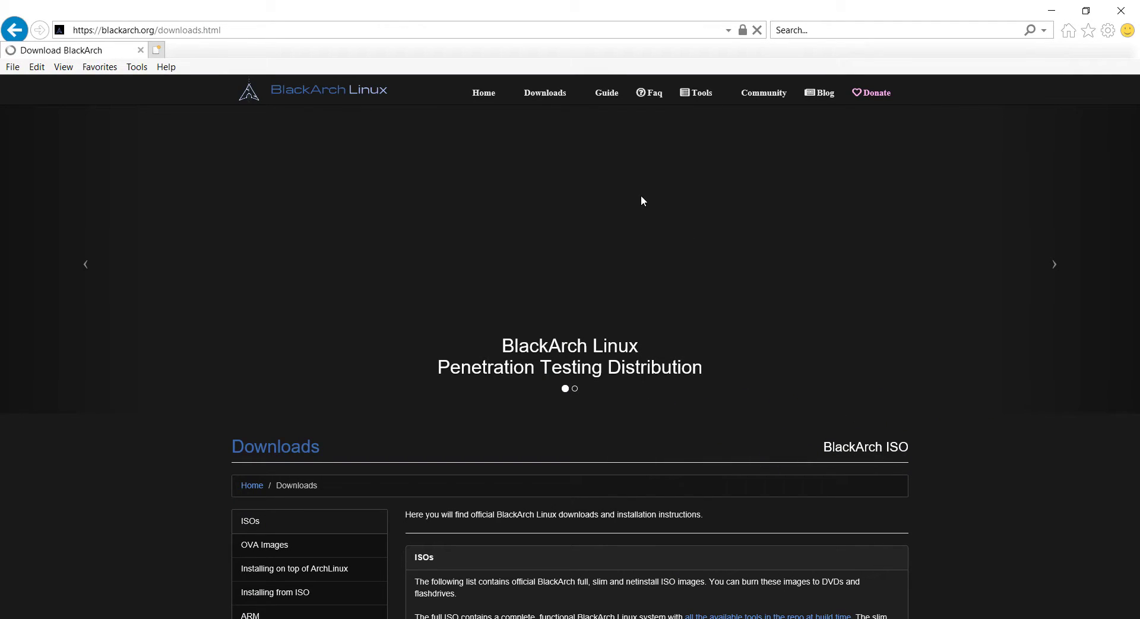
Start downloading the BlackArch Linux 64 bit Slim ISO from the ISOs table
{"action": "scroll", "coordinate": [890, 321], "scroll_direction": "down", "scroll_amount": 8}
{"action": "scroll", "coordinate": [967, 359], "scroll_direction": "up", "scroll_amount": 4}
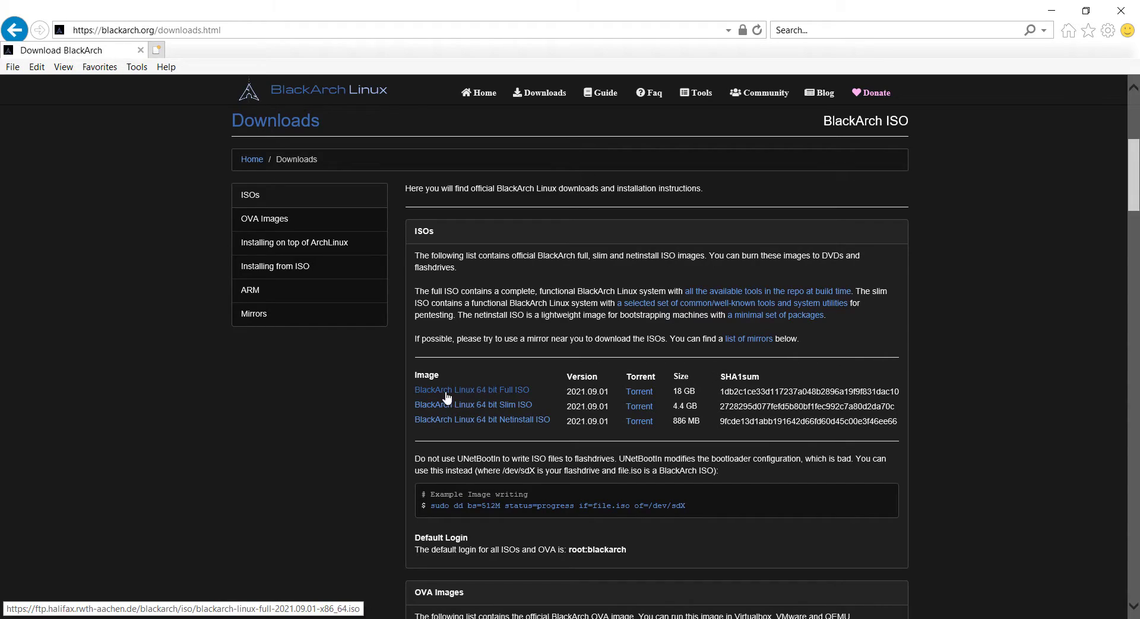
{"action": "left_click", "coordinate": [469, 405]}
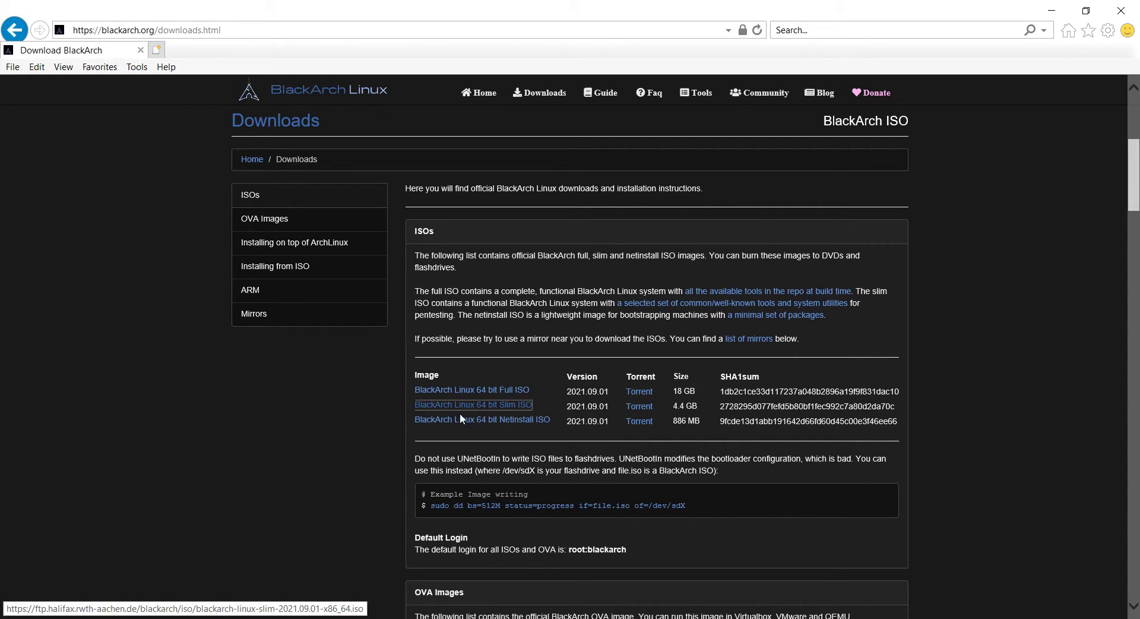
{"action": "left_click", "coordinate": [562, 381]}
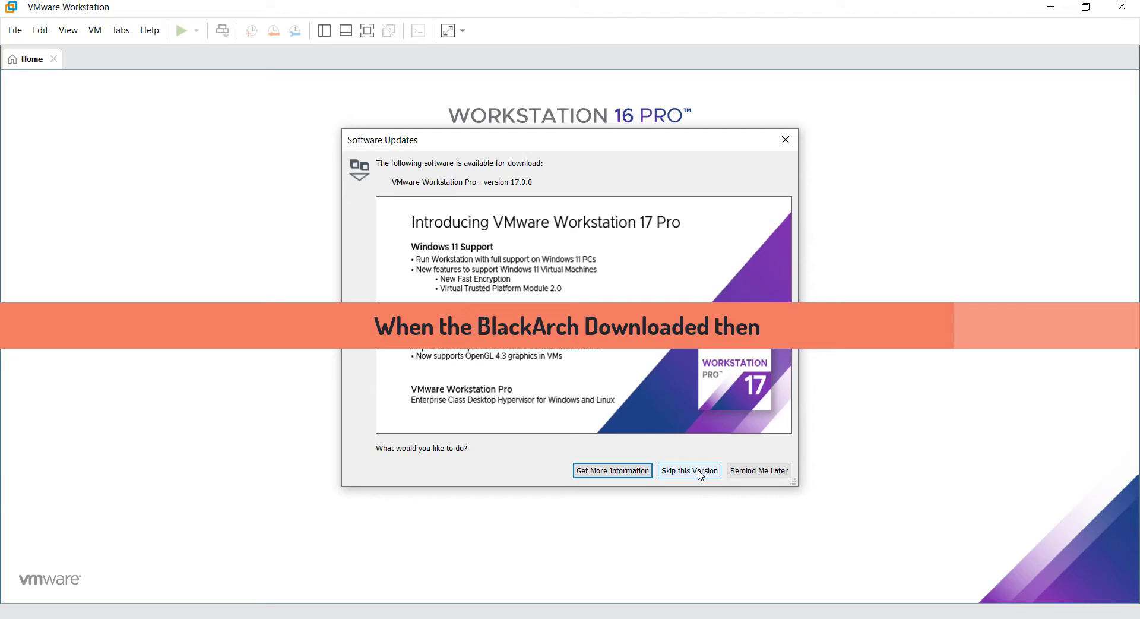
Postpone the version 17.0.0 update and start a Typical (recommended) new virtual machine
{"action": "left_click", "coordinate": [754, 471]}
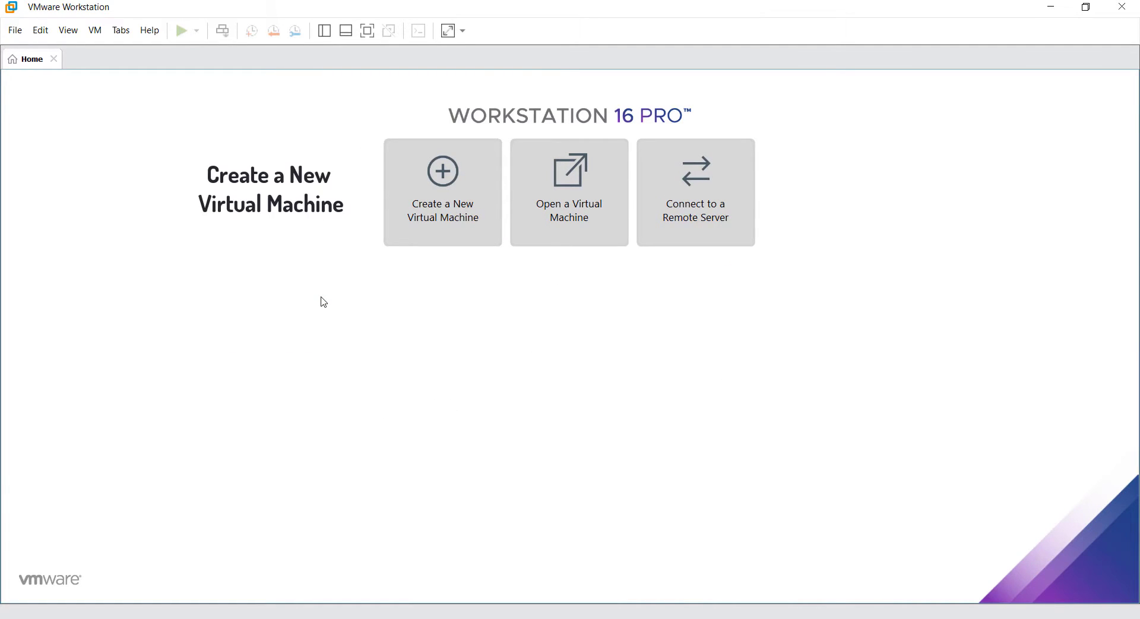
{"action": "left_click", "coordinate": [418, 204]}
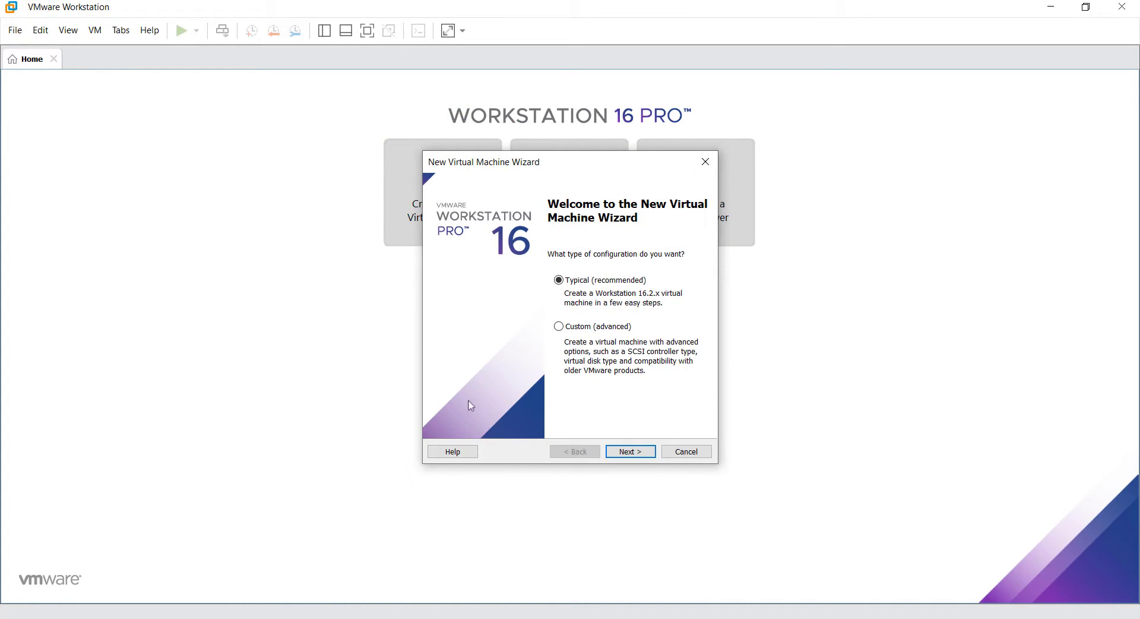
{"action": "left_click", "coordinate": [628, 453]}
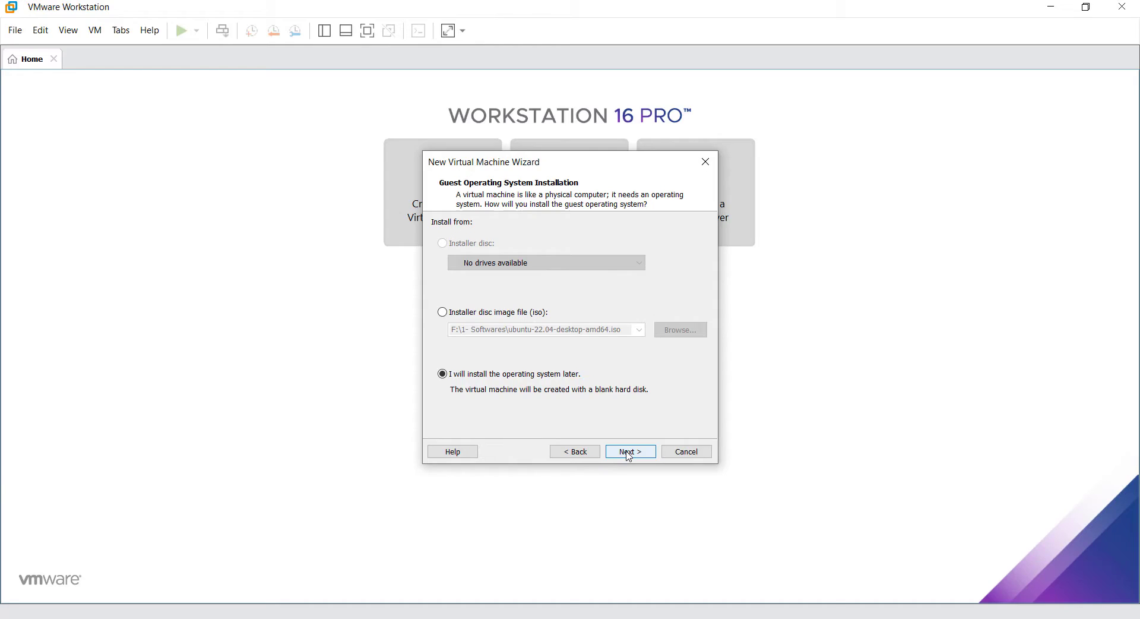
Use the blackarch-linux-slim-2021.09.01-x86_64 ISO as the installer disc image file
{"action": "left_click", "coordinate": [443, 312]}
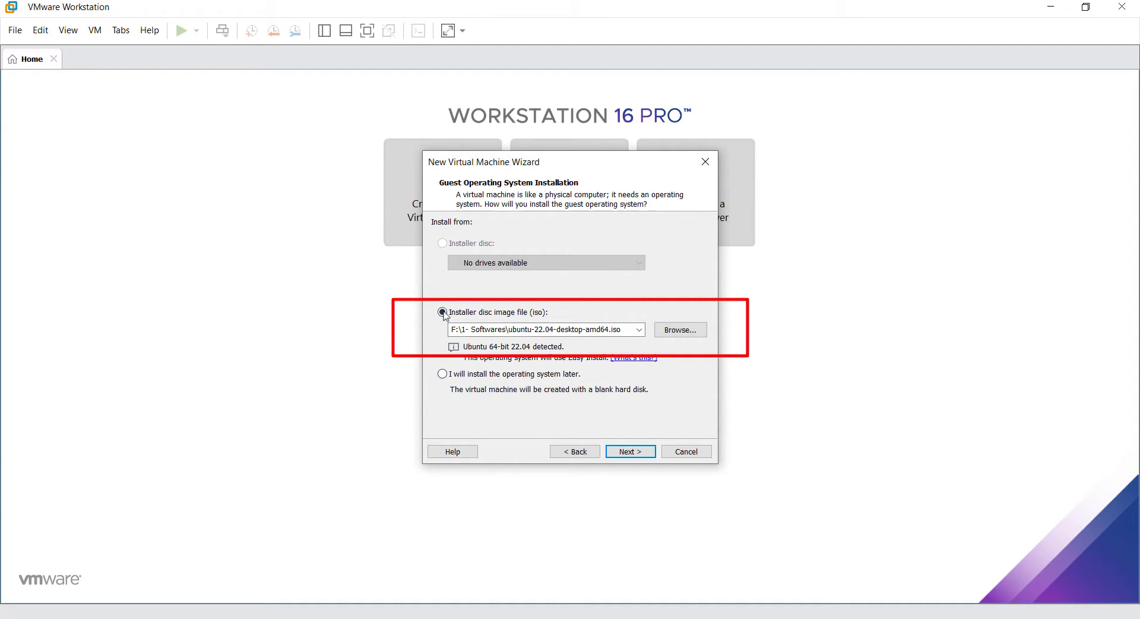
{"action": "left_click", "coordinate": [264, 44]}
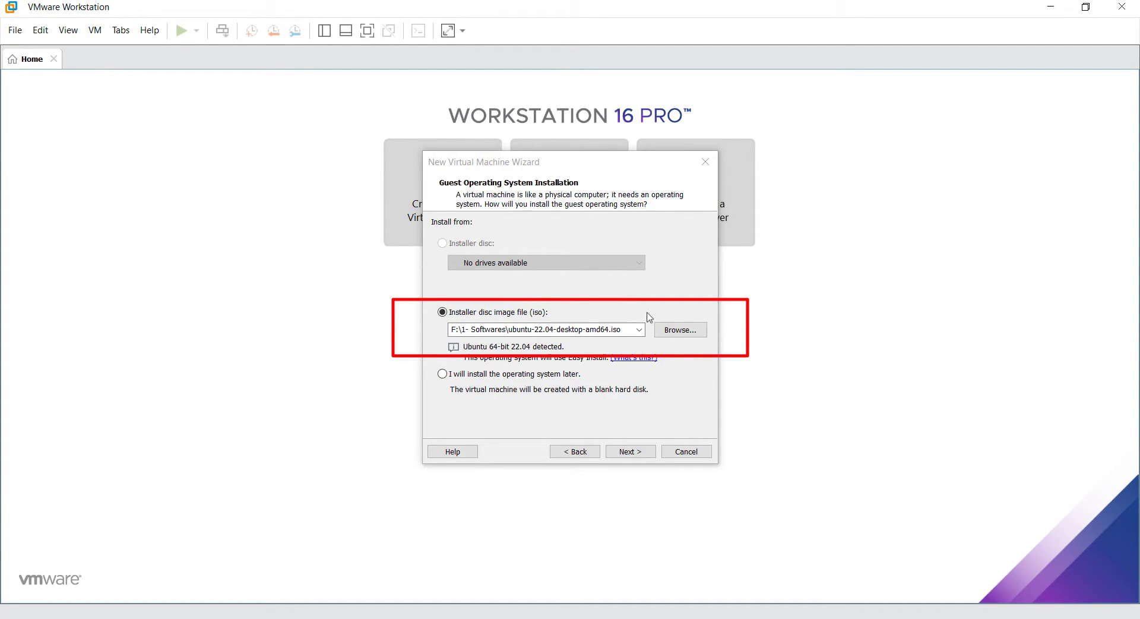
{"action": "left_click", "coordinate": [675, 331]}
{"action": "scroll", "coordinate": [713, 369], "scroll_direction": "down", "scroll_amount": 1}
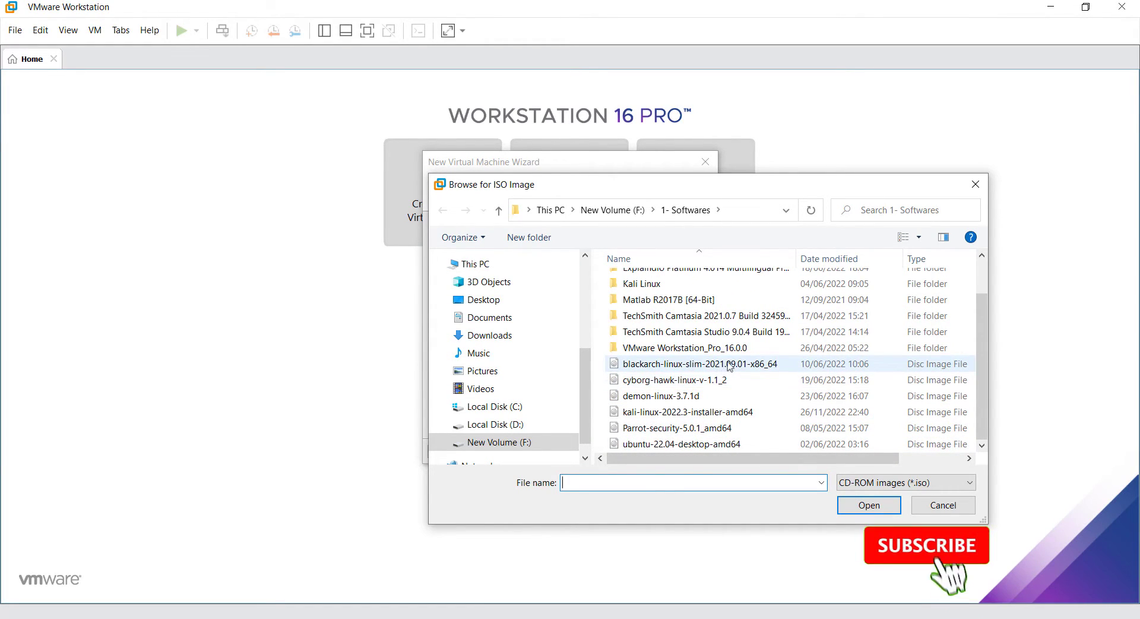
{"action": "double_click", "coordinate": [728, 364]}
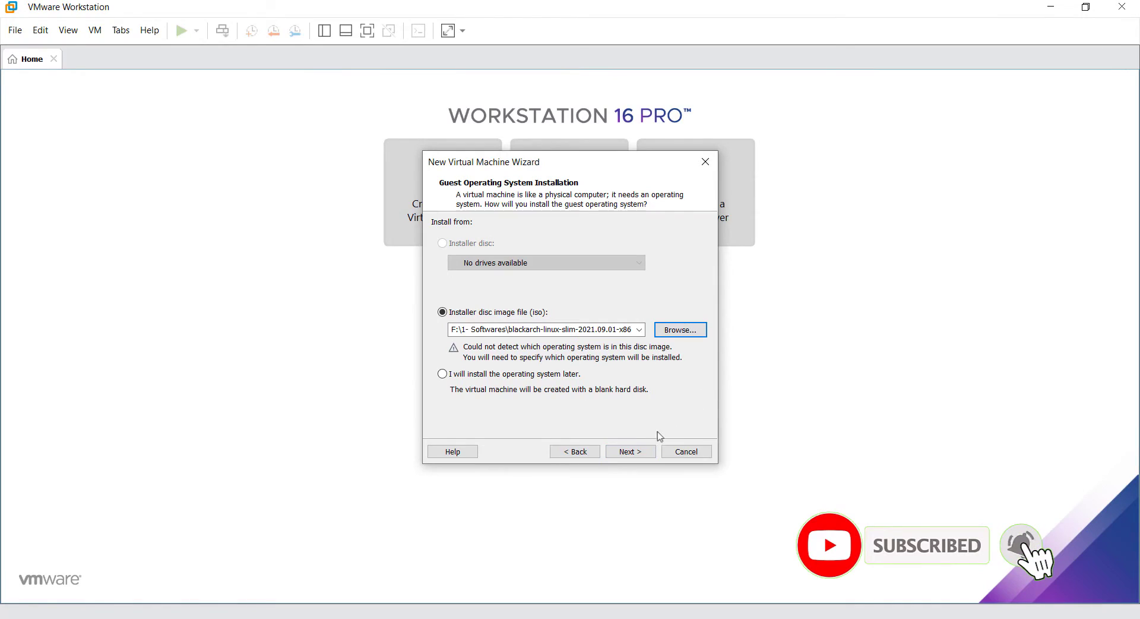
{"action": "left_click", "coordinate": [630, 451]}
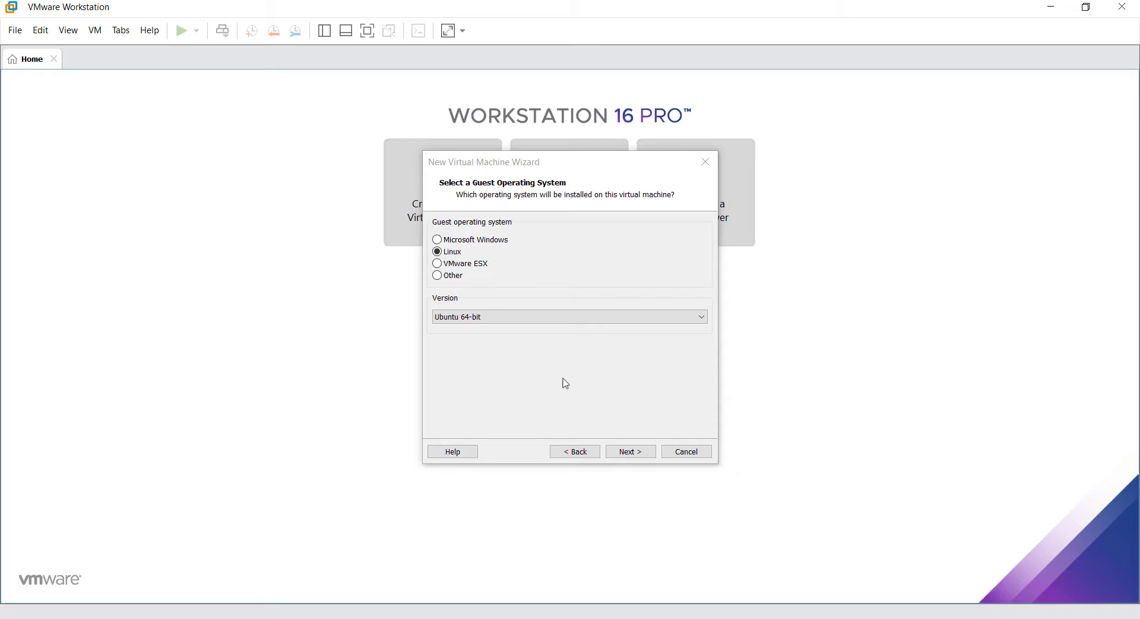
Keep Linux Ubuntu 64-bit and the default name, and set maximum disk size to 33 GB
{"action": "left_click", "coordinate": [630, 452]}
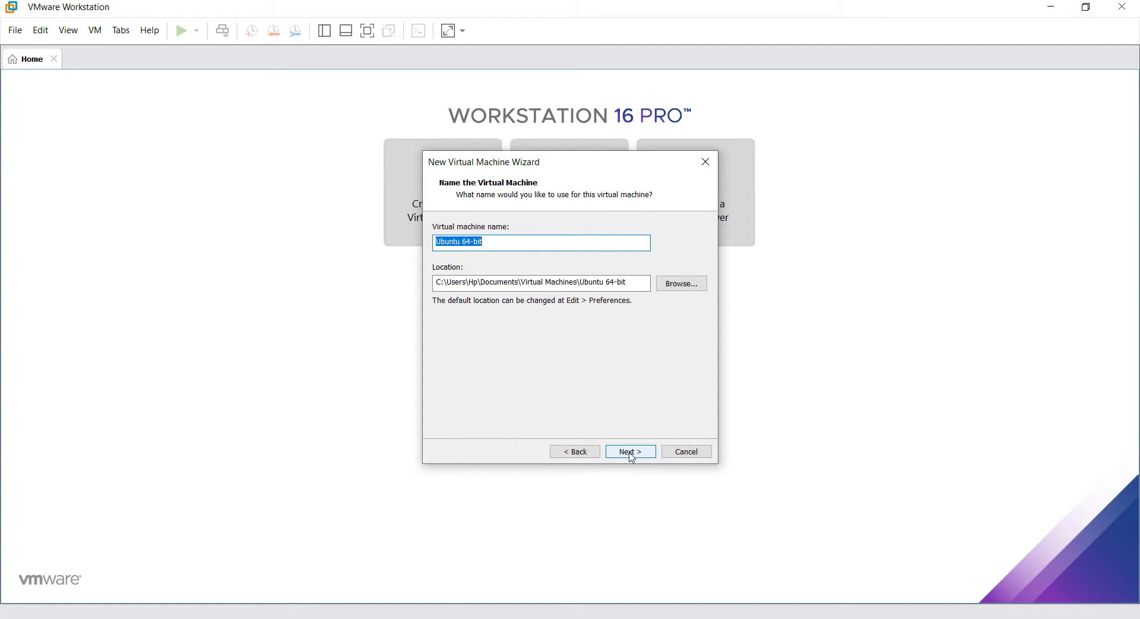
{"action": "left_click", "coordinate": [631, 453]}
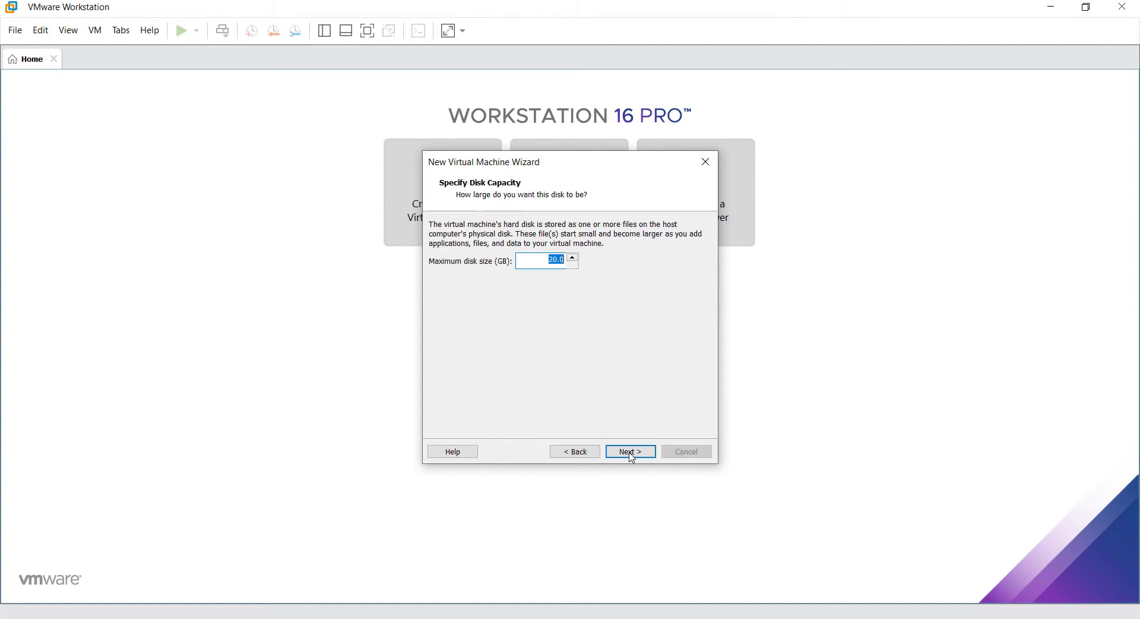
{"action": "left_click", "coordinate": [573, 257]}
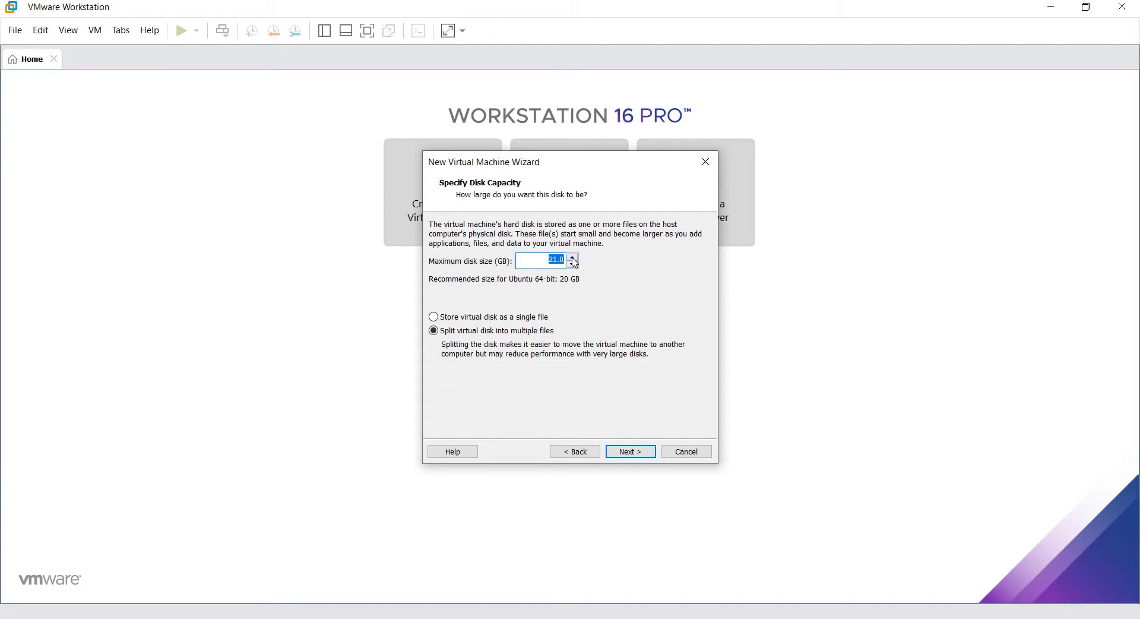
{"action": "left_click", "coordinate": [573, 259]}
{"action": "left_click", "coordinate": [573, 260]}
{"action": "left_click", "coordinate": [573, 258]}
{"action": "left_click", "coordinate": [573, 259]}
{"action": "left_click", "coordinate": [573, 259]}
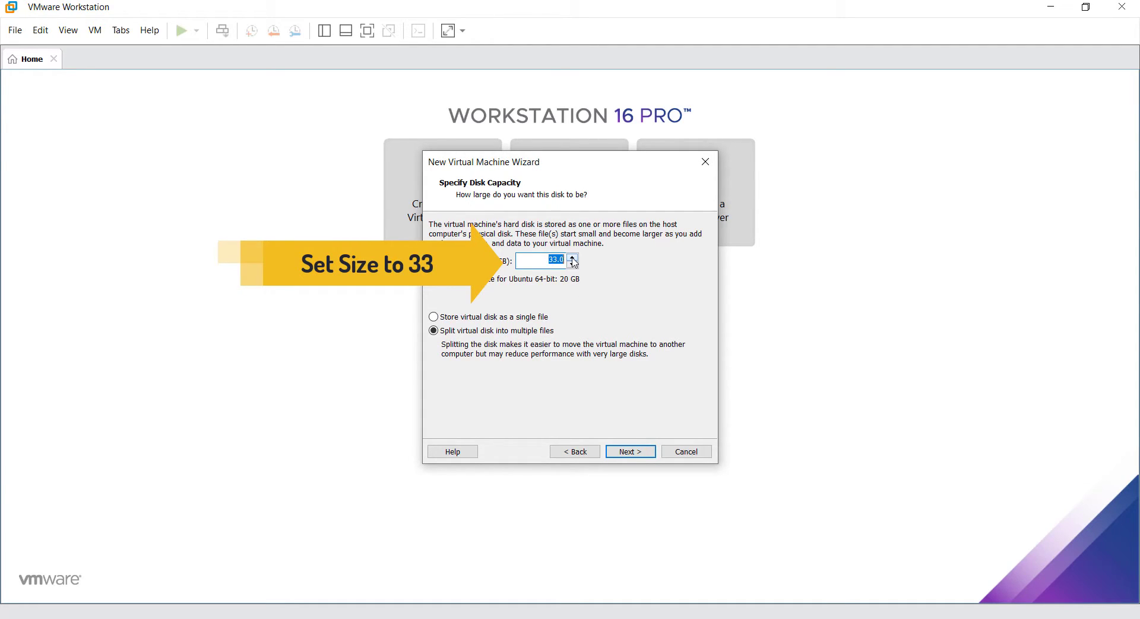
{"action": "left_click", "coordinate": [627, 454]}
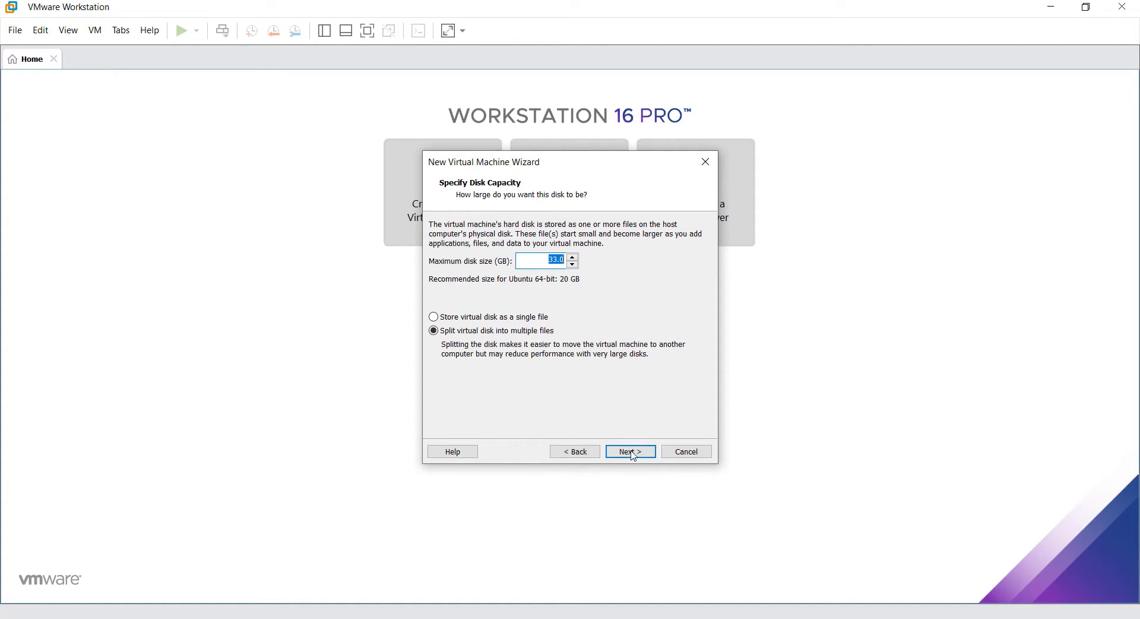
Finish the wizard and power on the Ubuntu 64-bit virtual machine
{"action": "left_click", "coordinate": [634, 455]}
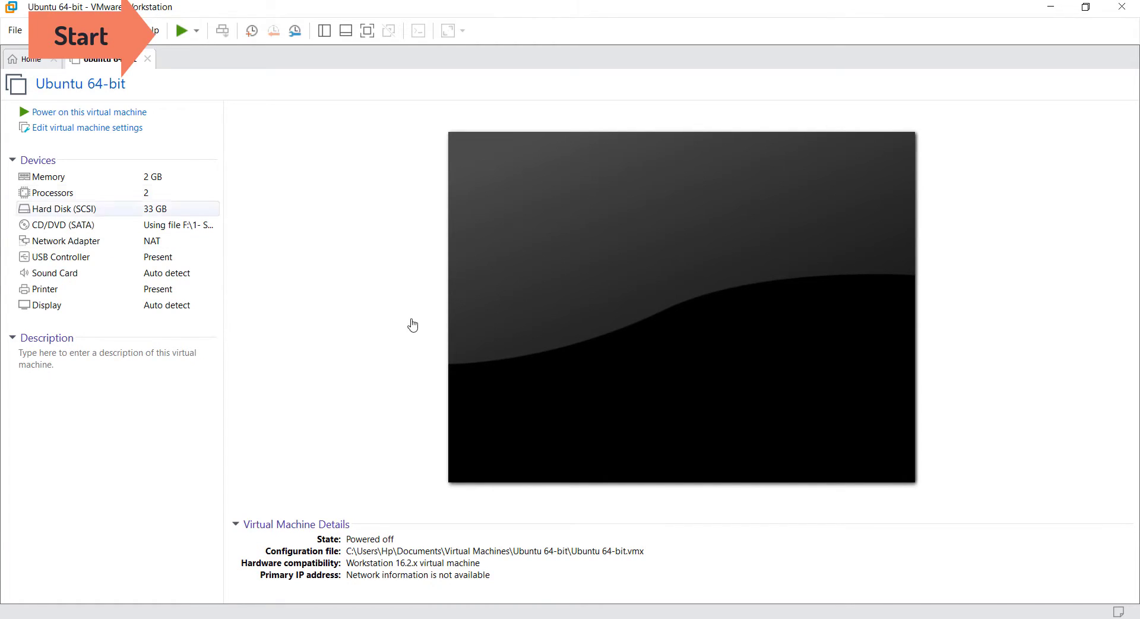
{"action": "left_click", "coordinate": [181, 31]}
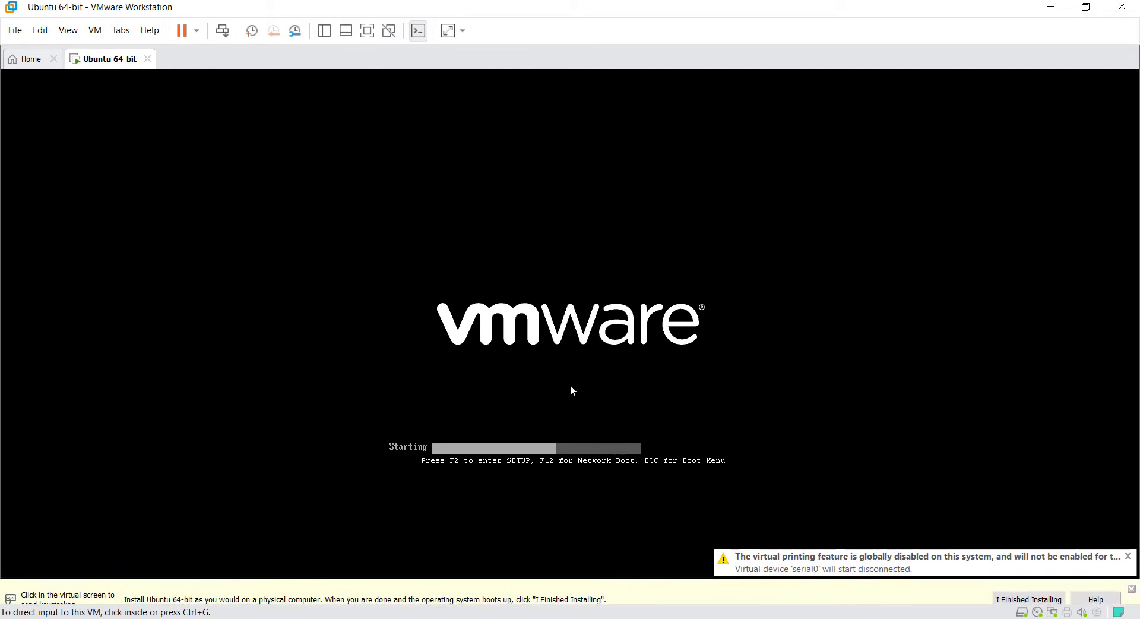
Boot the 'BlackArch Linux Slim ISO (x86_64, BIOS)' entry from the VM's boot menu
{"action": "left_click", "coordinate": [1047, 588]}
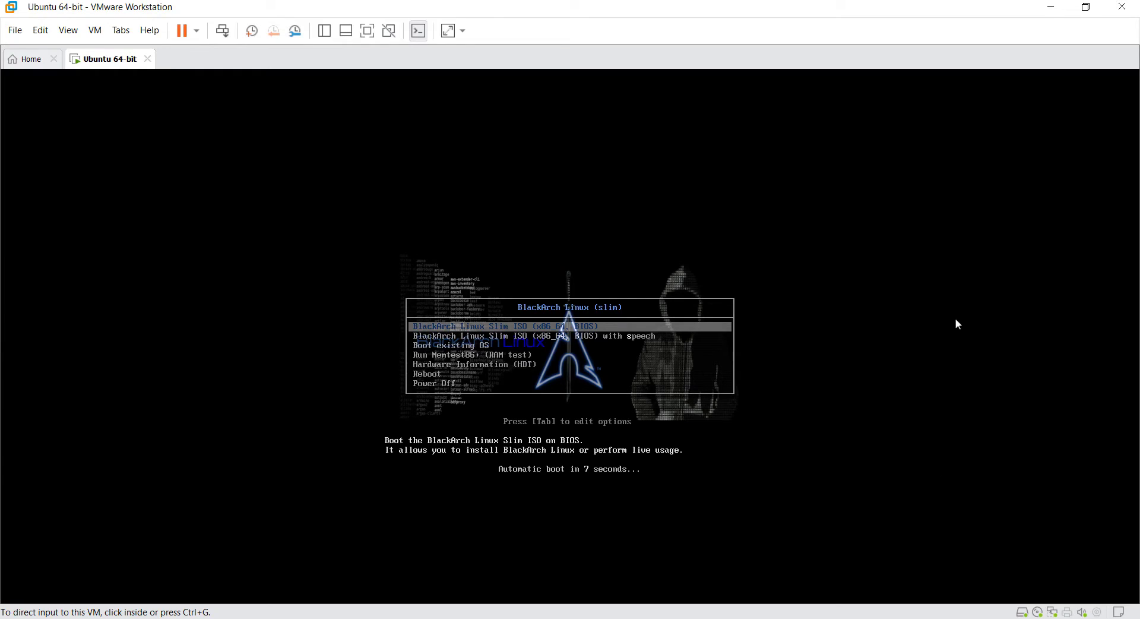
{"action": "key", "text": "Return"}
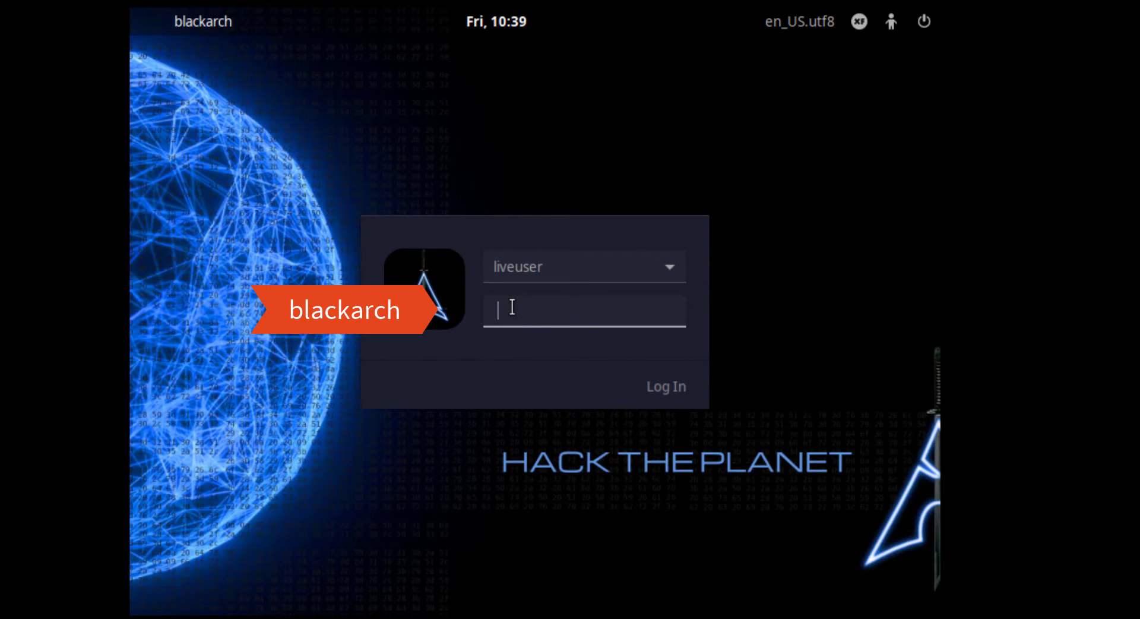
Log in as liveuser by entering the live session password
{"action": "type", "text": "b"}
{"action": "type", "text": "lackarch"}
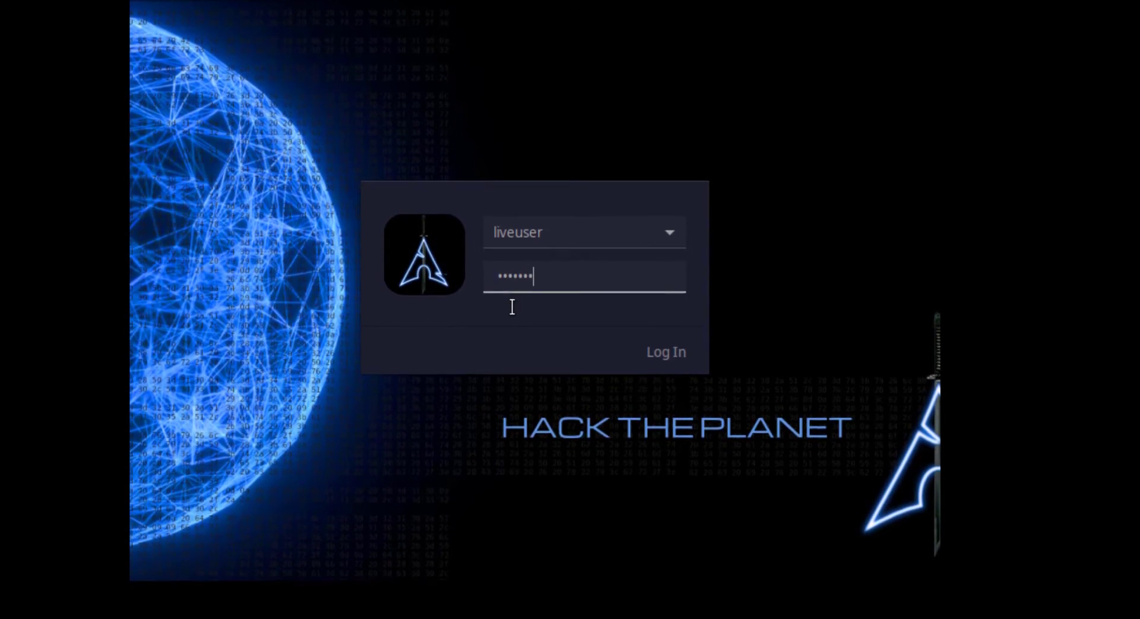
{"action": "key", "text": "Return"}
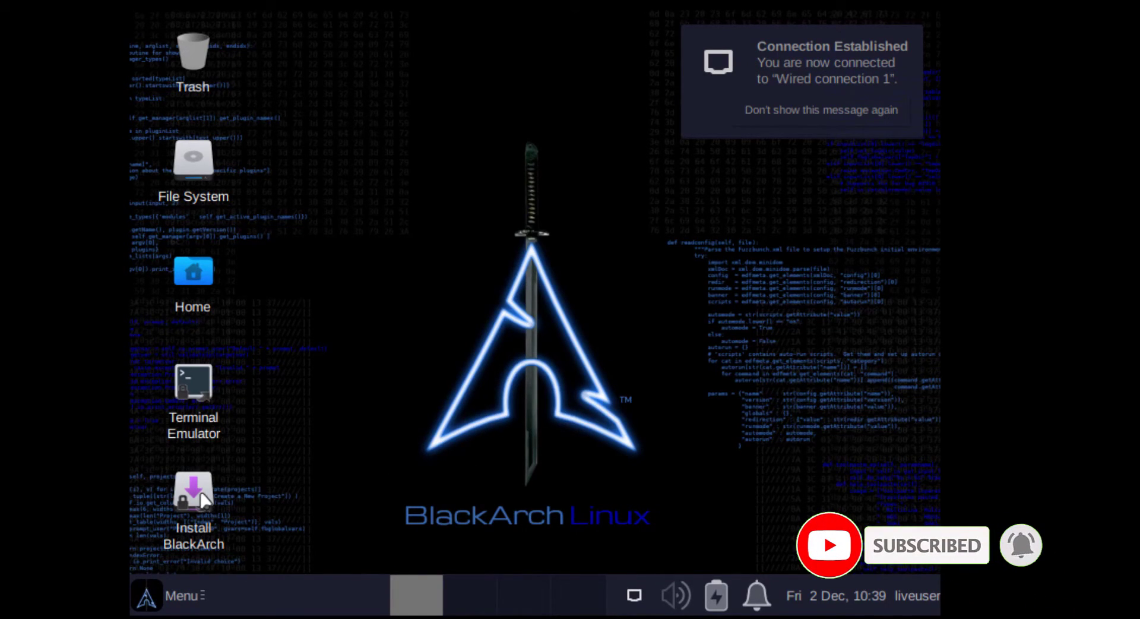
Launch the Install BlackArch desktop icon and authenticate with the administrator password
{"action": "left_click", "coordinate": [173, 536]}
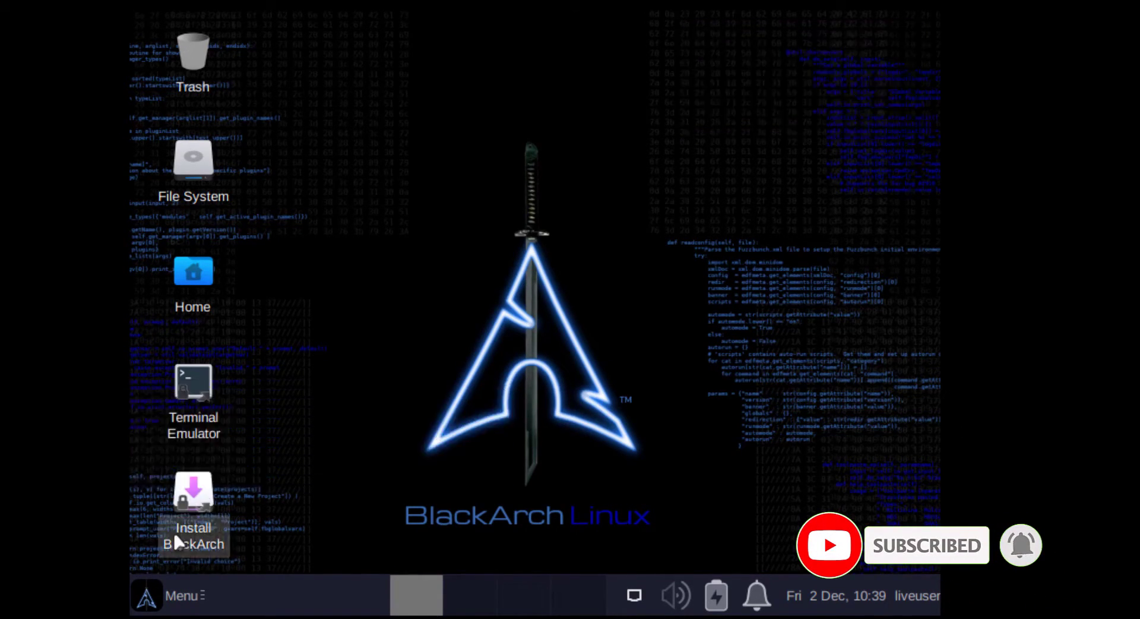
{"action": "double_click", "coordinate": [195, 498]}
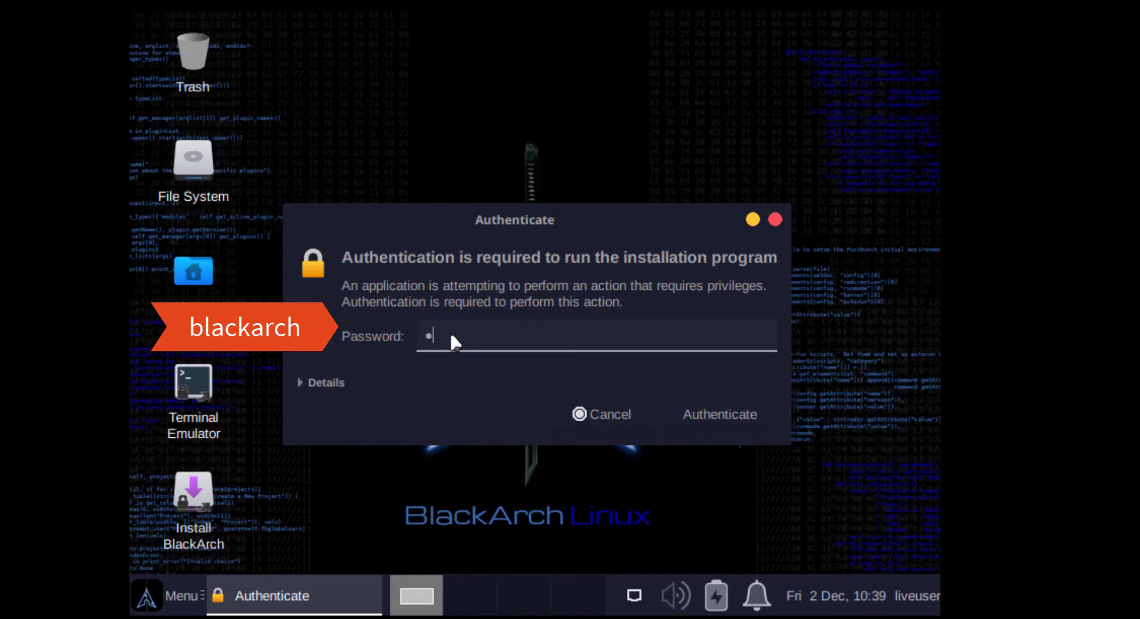
{"action": "type", "text": "blackarch"}
{"action": "left_click", "coordinate": [719, 413]}
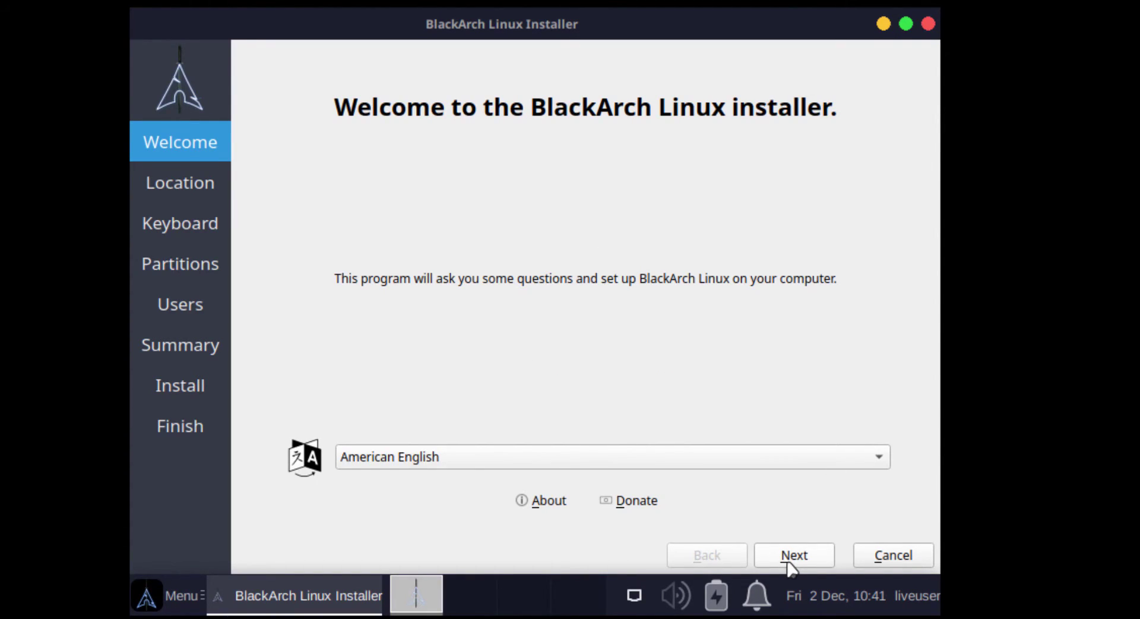
Keep the Europe/Dublin location, choose the English (UK, Colemak) keyboard, and erase the whole 33.0 GiB disk
{"action": "left_click", "coordinate": [789, 563]}
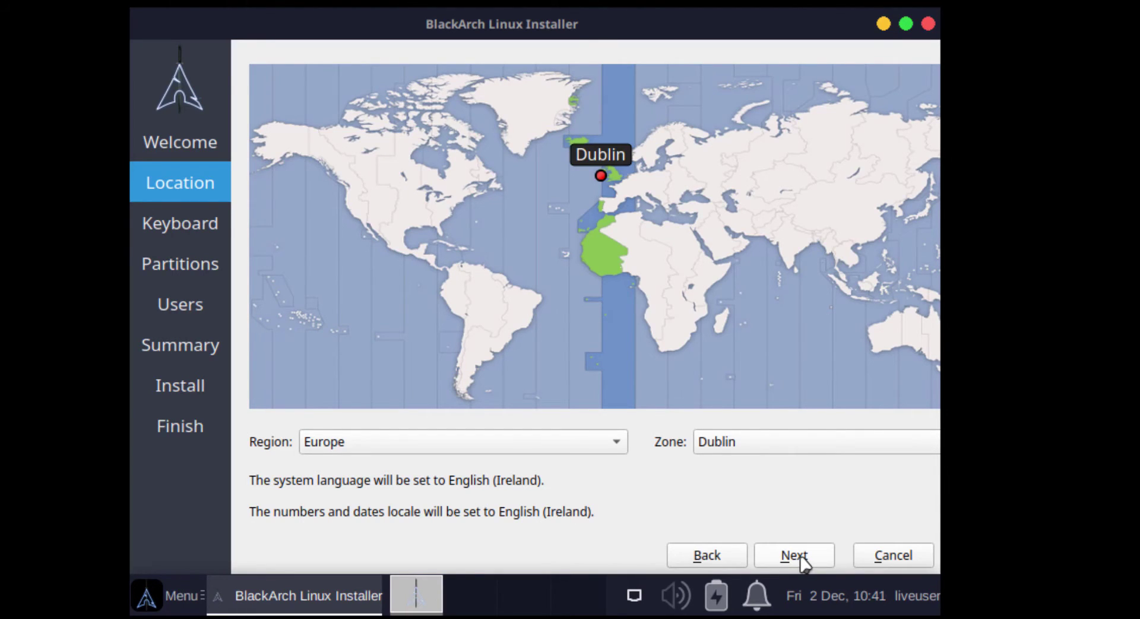
{"action": "left_click", "coordinate": [800, 556]}
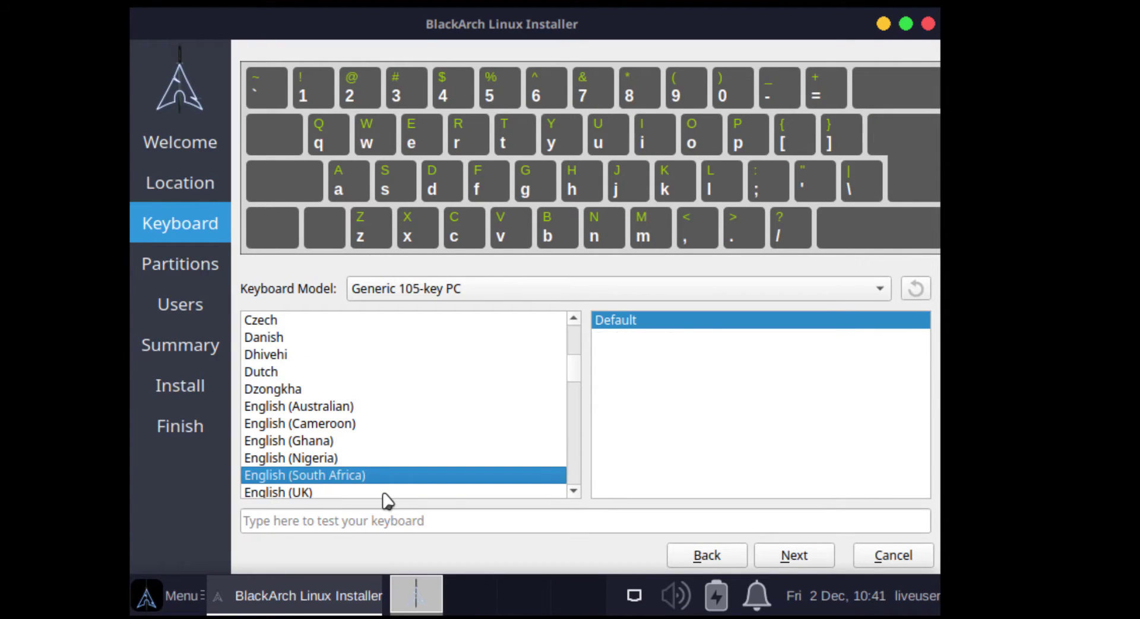
{"action": "left_click", "coordinate": [386, 493]}
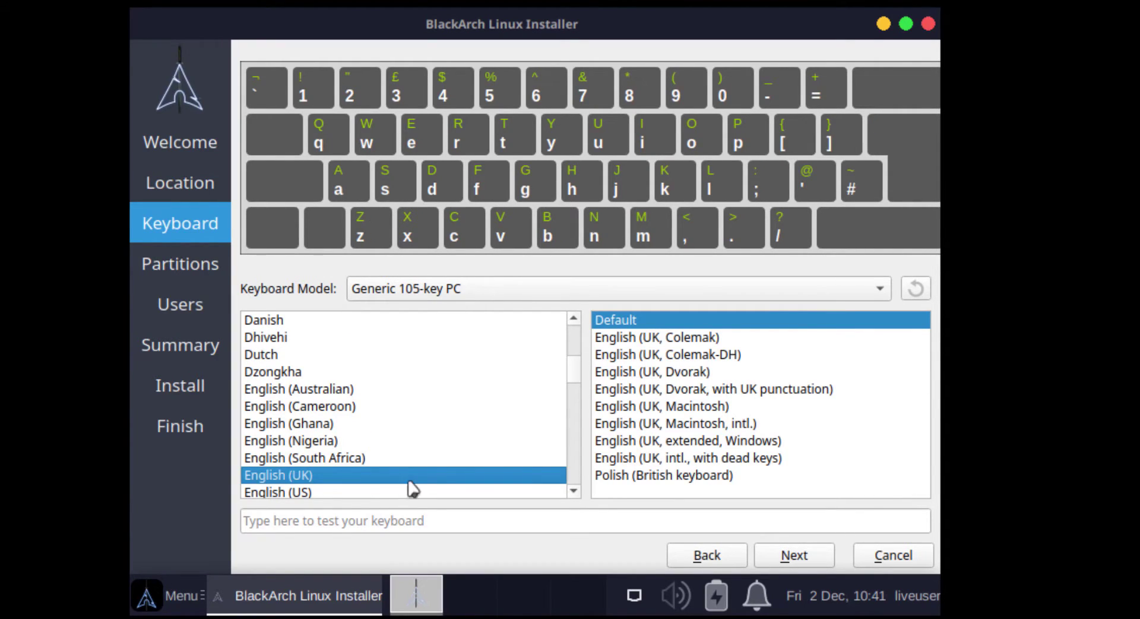
{"action": "left_click", "coordinate": [689, 339]}
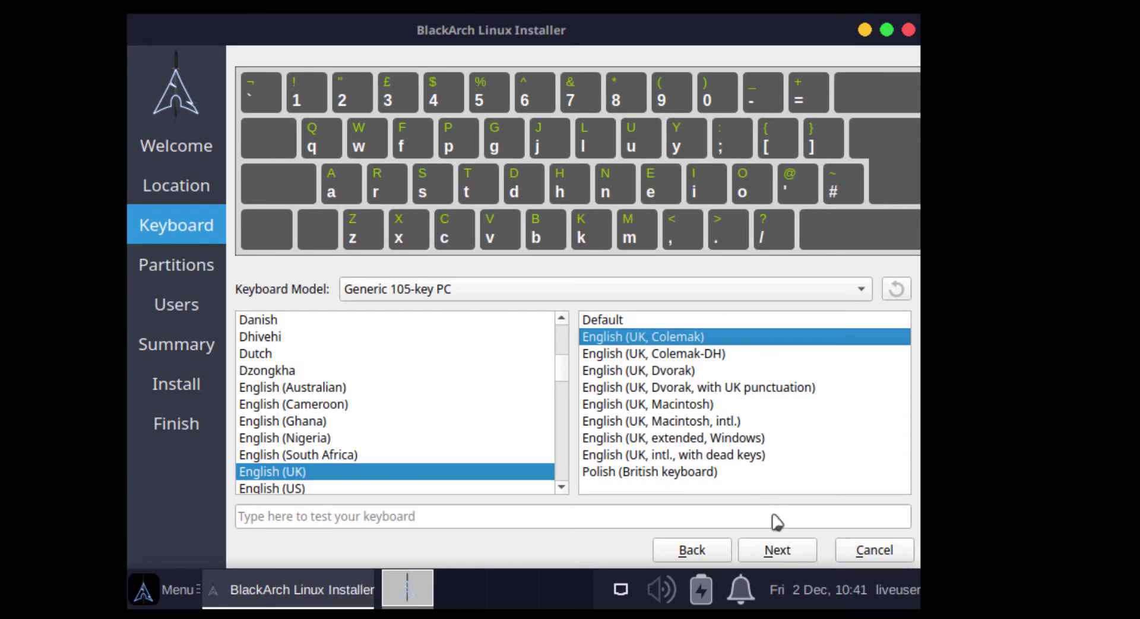
{"action": "left_click", "coordinate": [789, 549]}
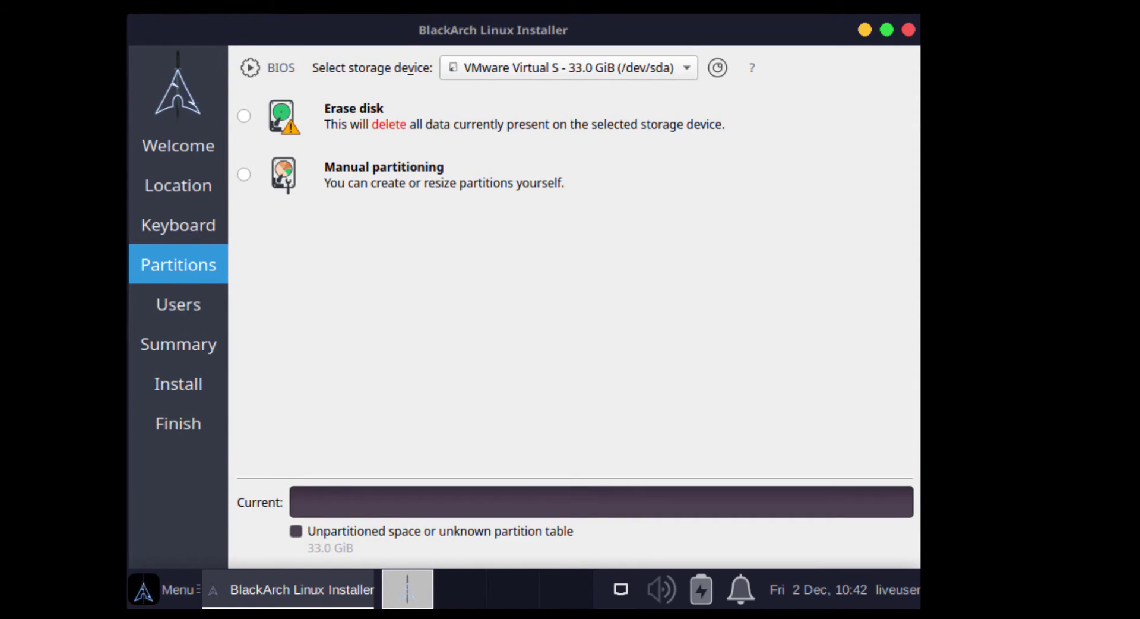
{"action": "left_click", "coordinate": [245, 117]}
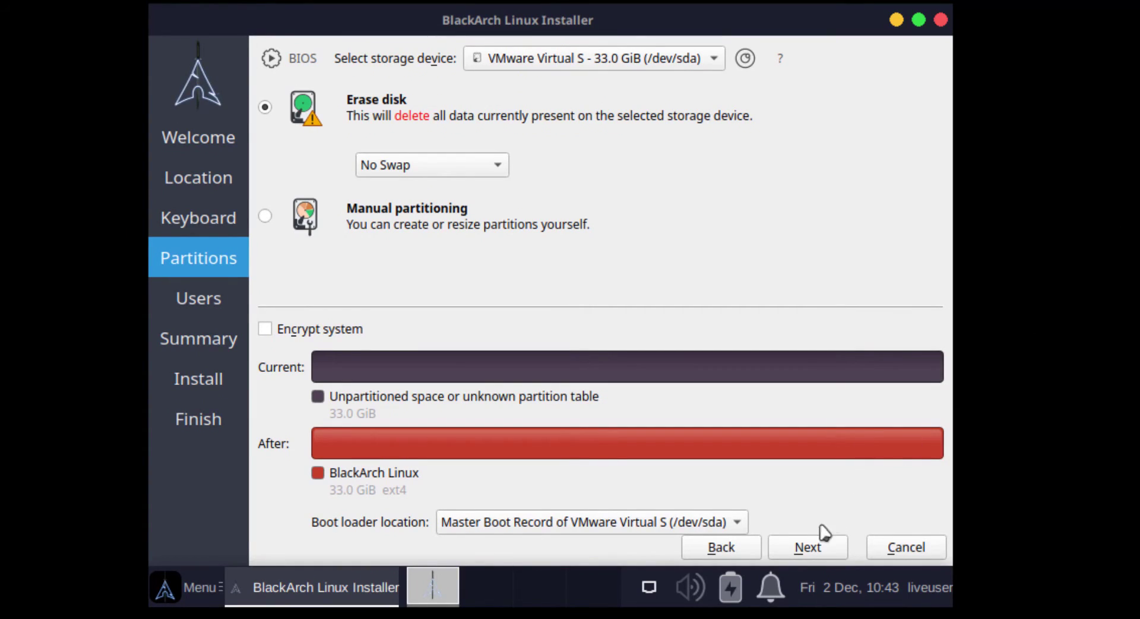
{"action": "left_click", "coordinate": [809, 550]}
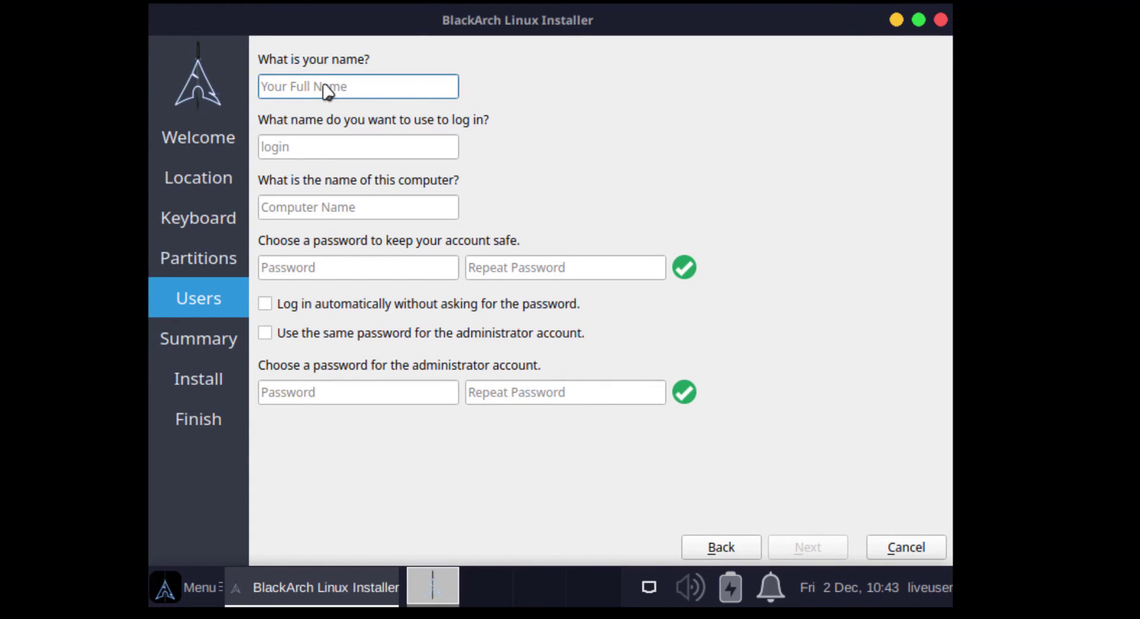
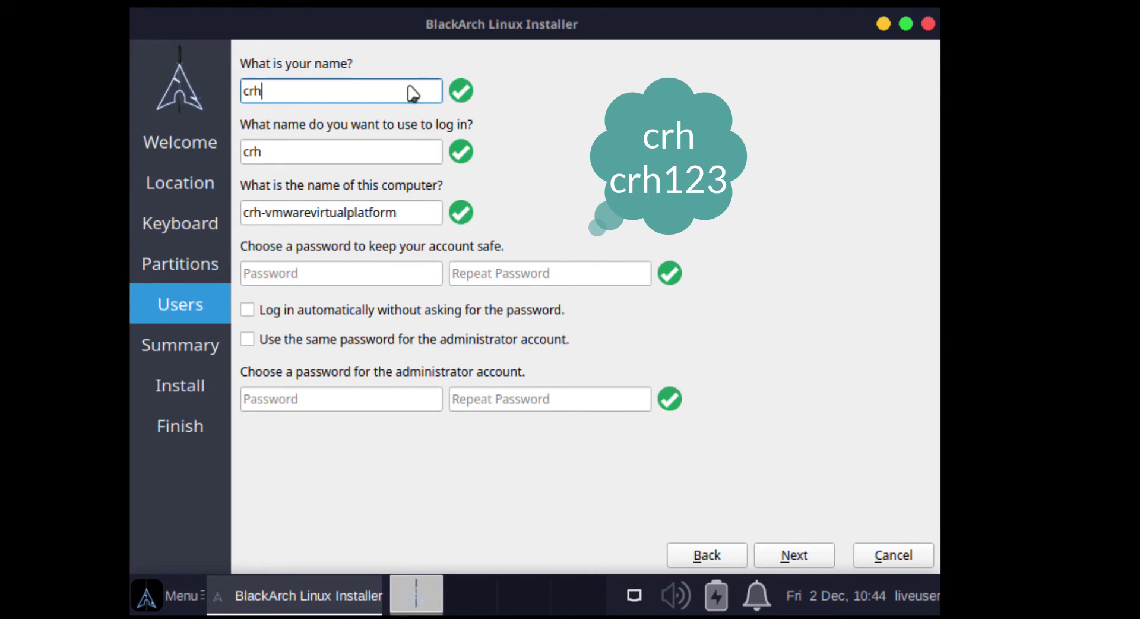
Enter the user's name and type the account password in both password fields, then continue to the Summary
{"action": "left_click", "coordinate": [324, 279]}
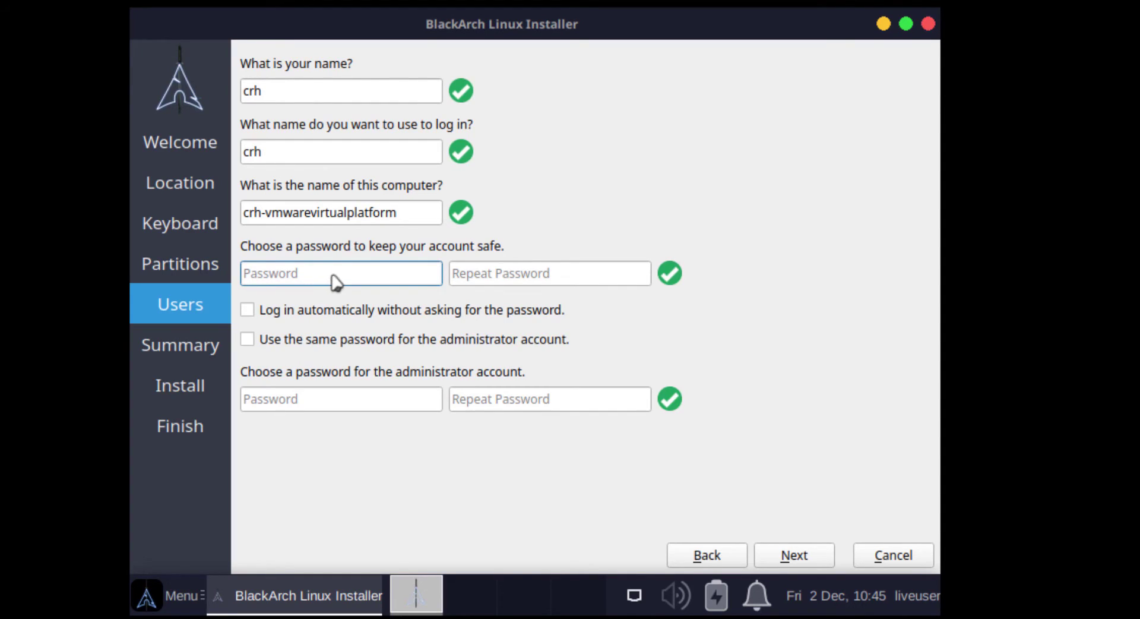
{"action": "key", "text": "Tab"}
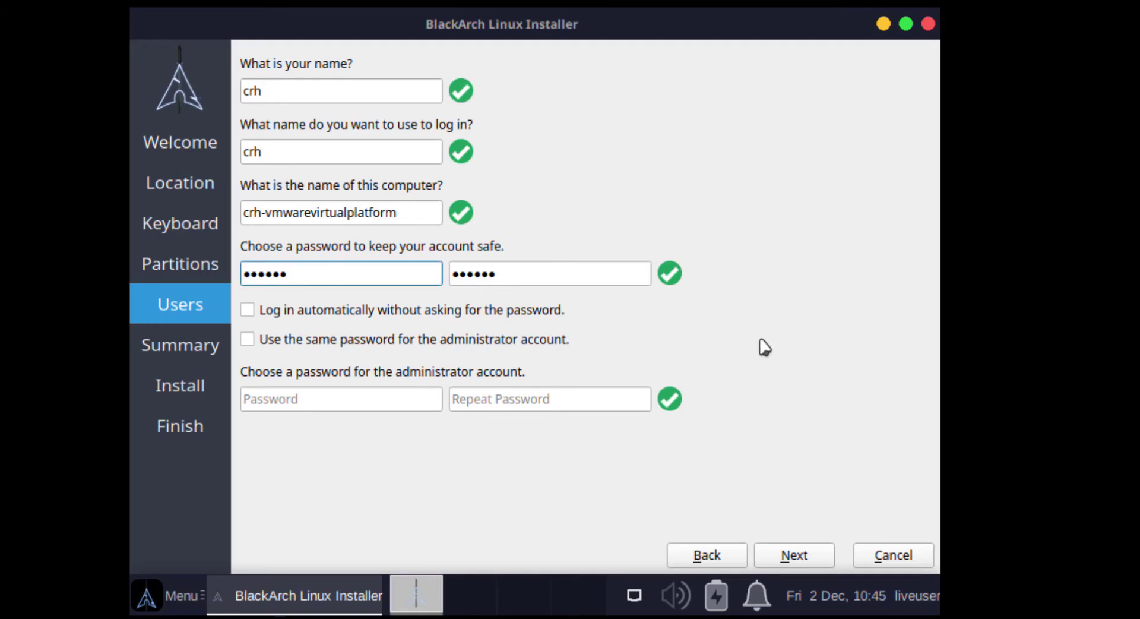
{"action": "left_click", "coordinate": [804, 558]}
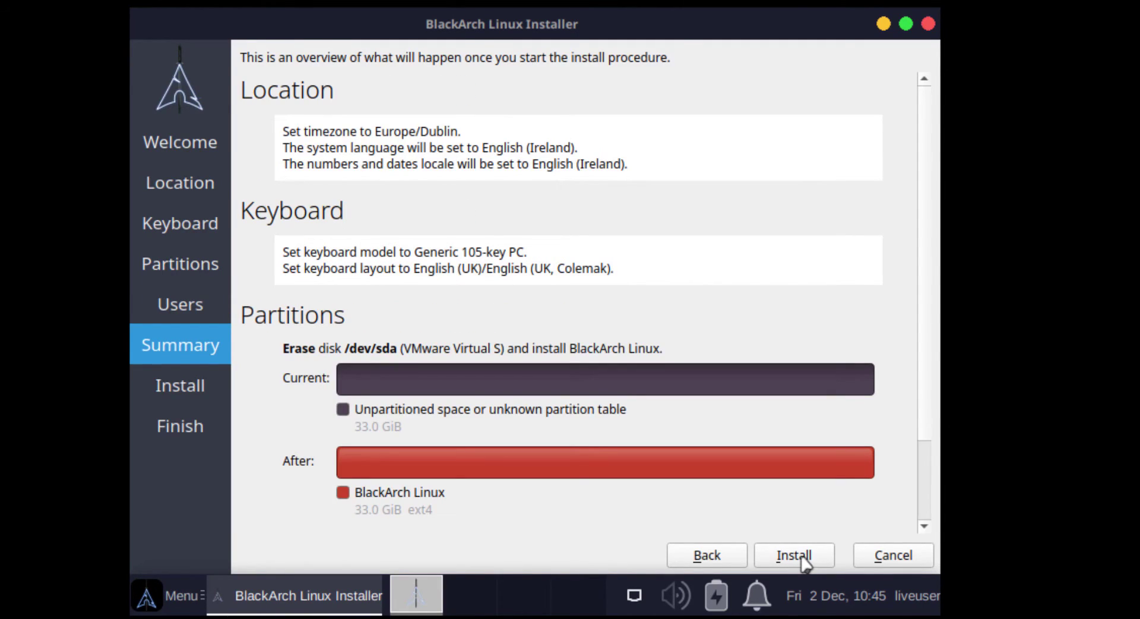
Start the BlackArch installation from the Summary page and let it run until the Xfce desktop appears
{"action": "left_click", "coordinate": [796, 557]}
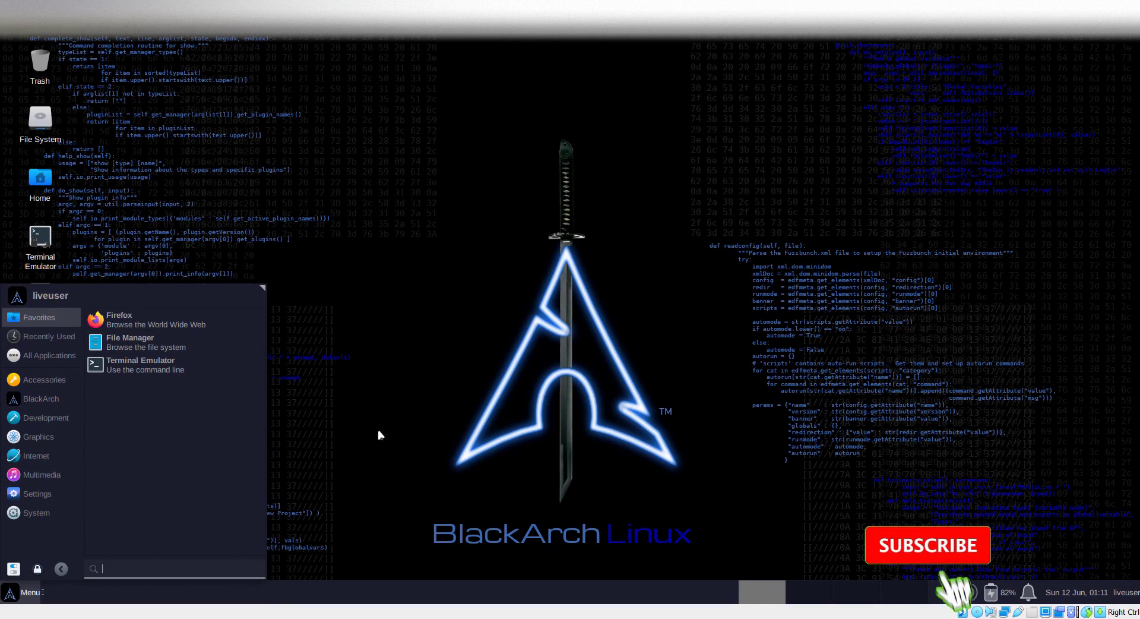
Browse the All Applications list of installed BlackArch tools, then close the Whisker menu
{"action": "left_click", "coordinate": [47, 357]}
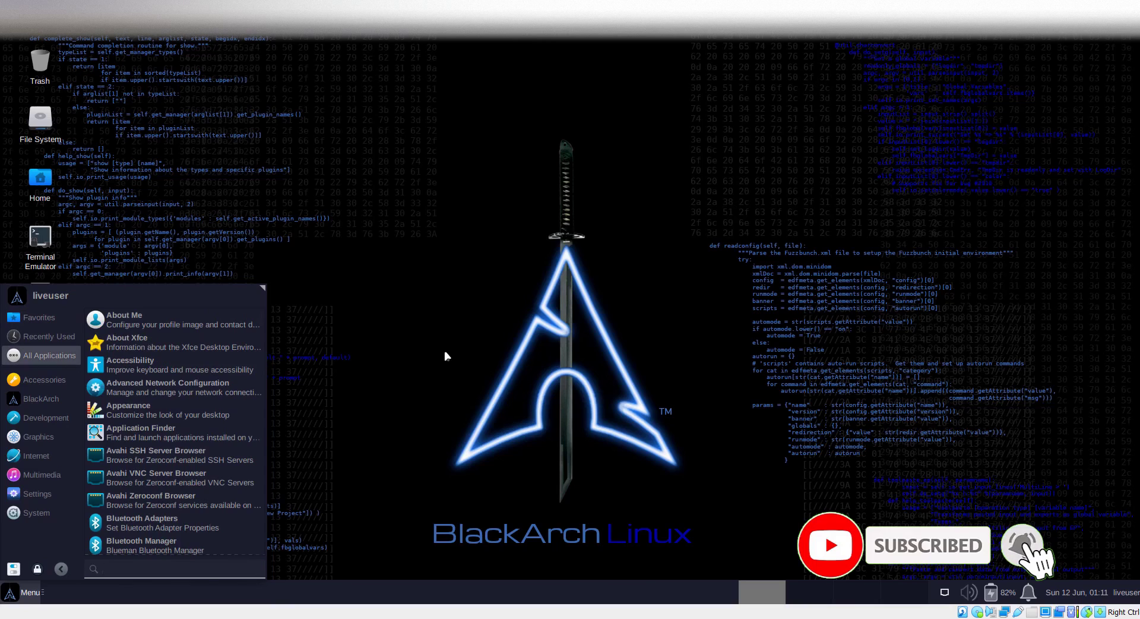
{"action": "scroll", "coordinate": [166, 444], "scroll_direction": "down", "scroll_amount": 3}
{"action": "scroll", "coordinate": [166, 444], "scroll_direction": "down", "scroll_amount": 12}
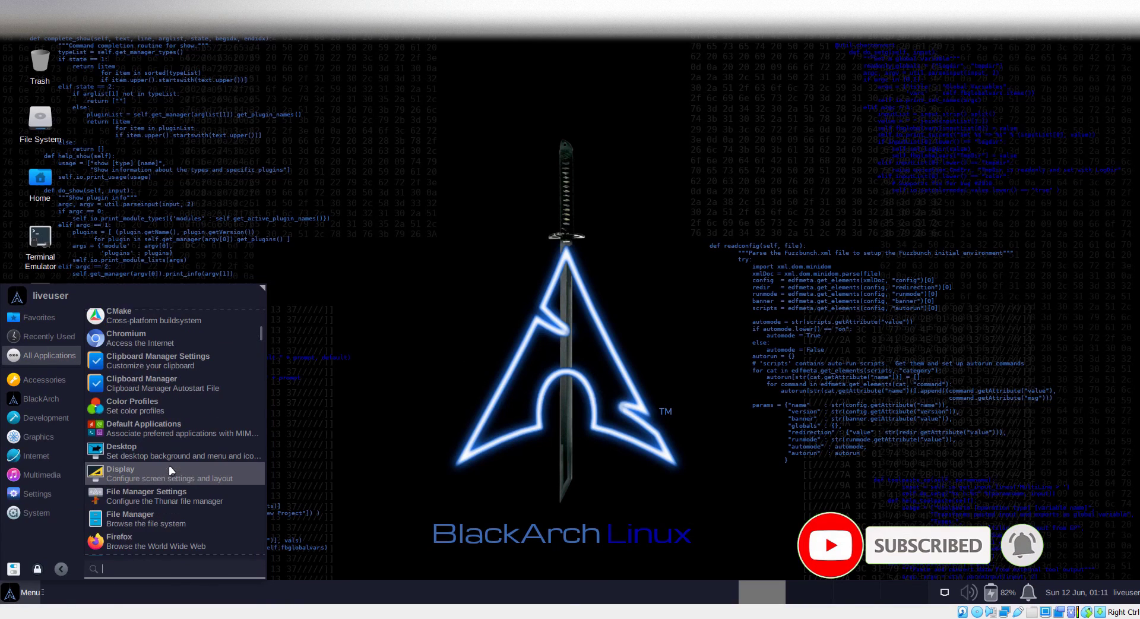
{"action": "scroll", "coordinate": [190, 506], "scroll_direction": "down", "scroll_amount": 12}
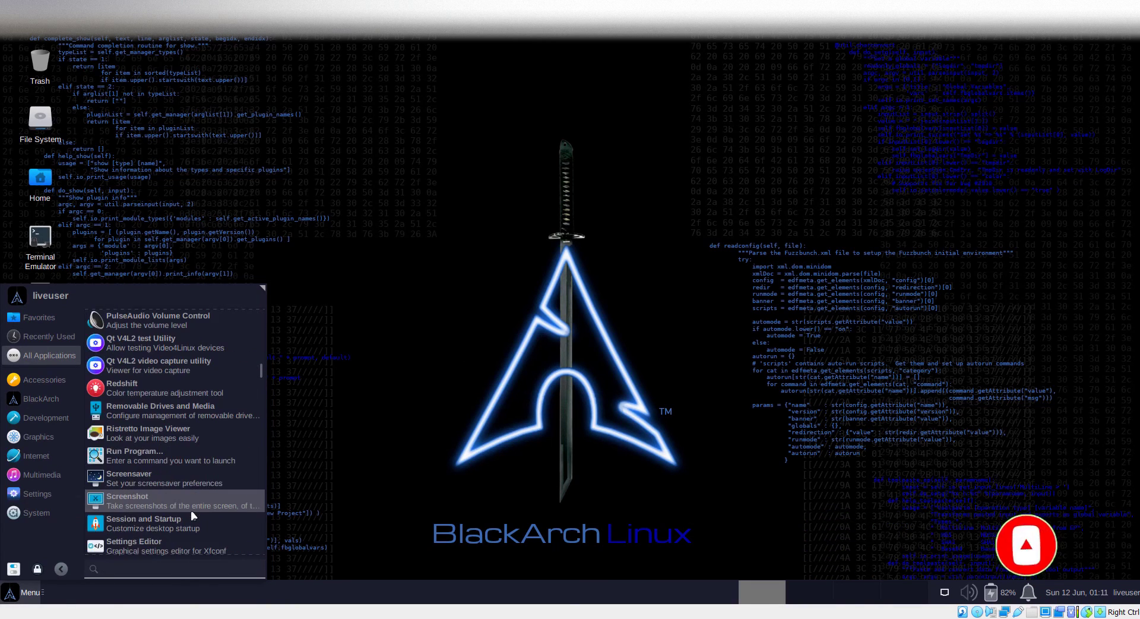
{"action": "scroll", "coordinate": [194, 521], "scroll_direction": "down", "scroll_amount": 12}
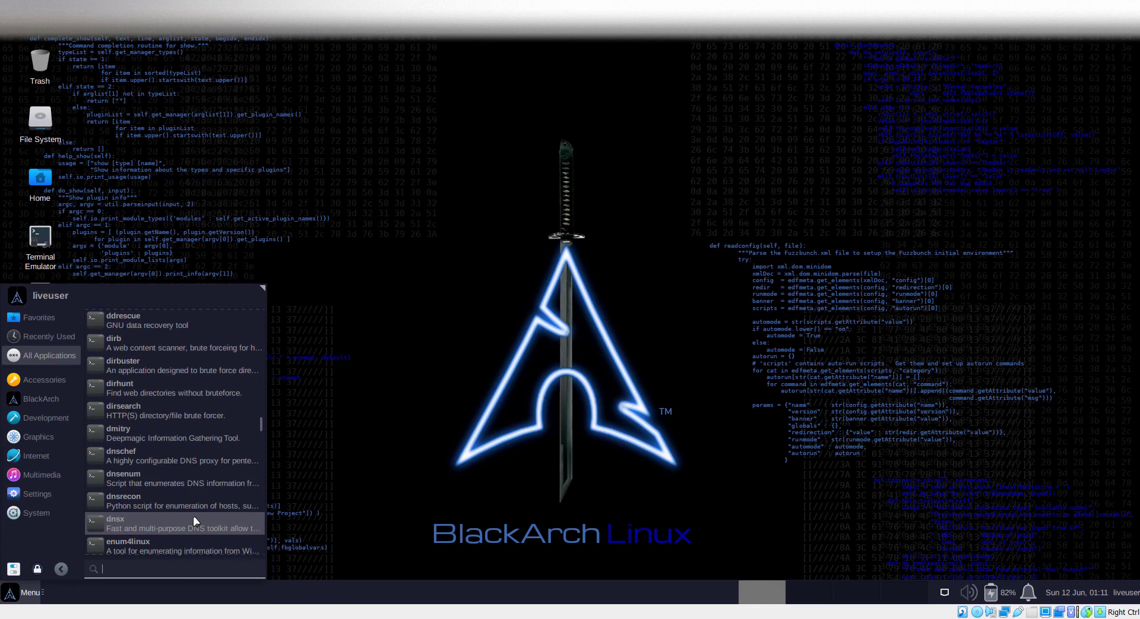
{"action": "scroll", "coordinate": [217, 544], "scroll_direction": "down", "scroll_amount": 12}
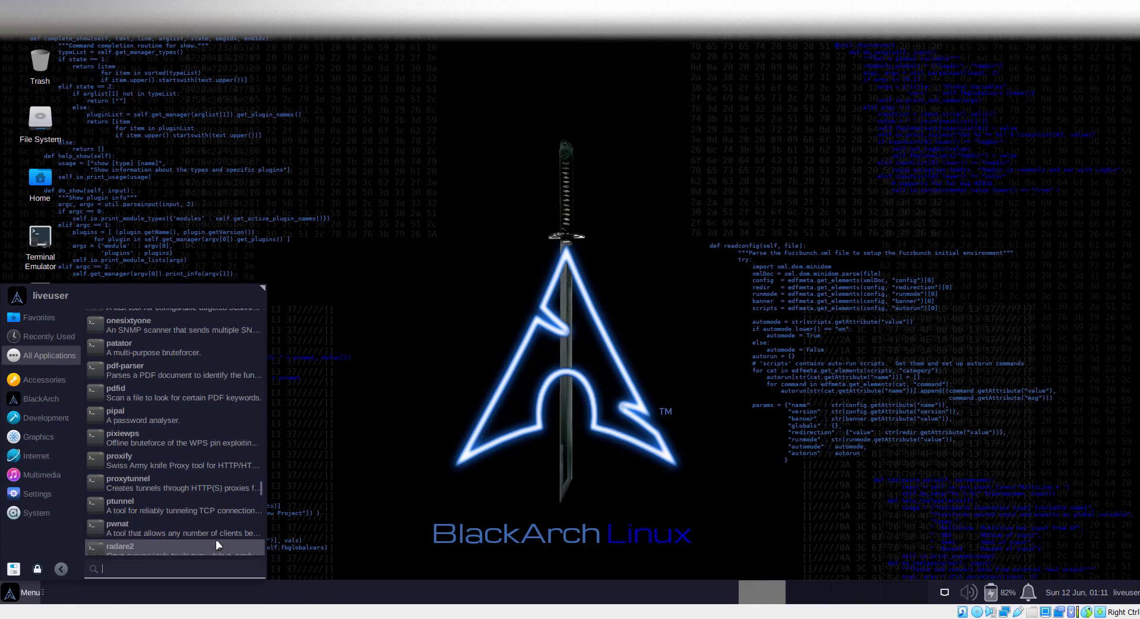
{"action": "scroll", "coordinate": [221, 550], "scroll_direction": "down", "scroll_amount": 3}
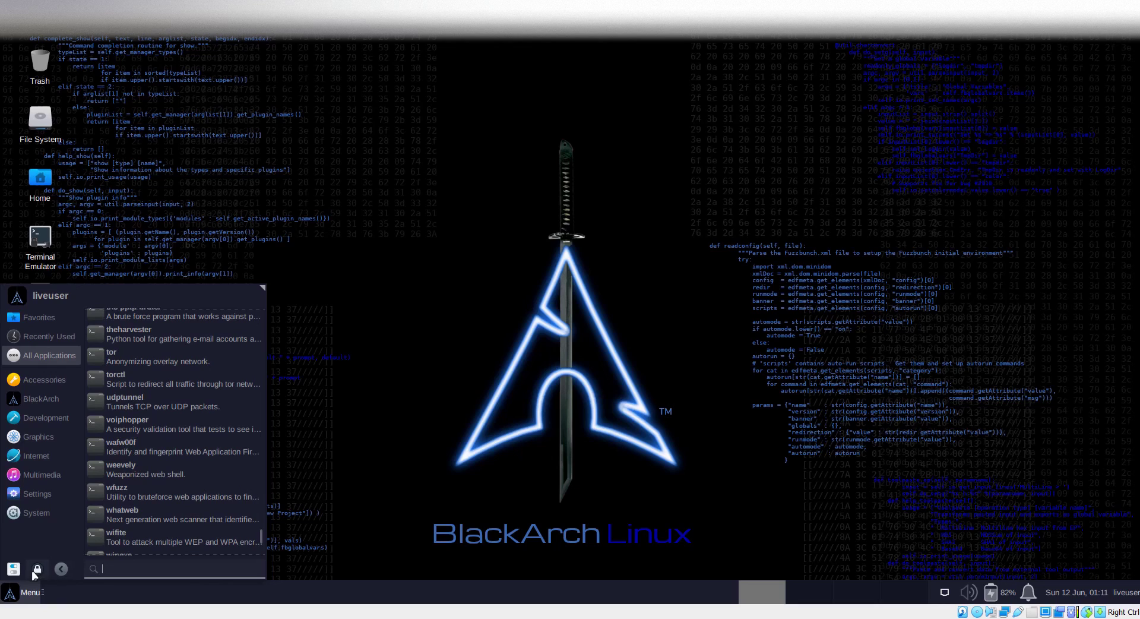
{"action": "left_click", "coordinate": [25, 597]}
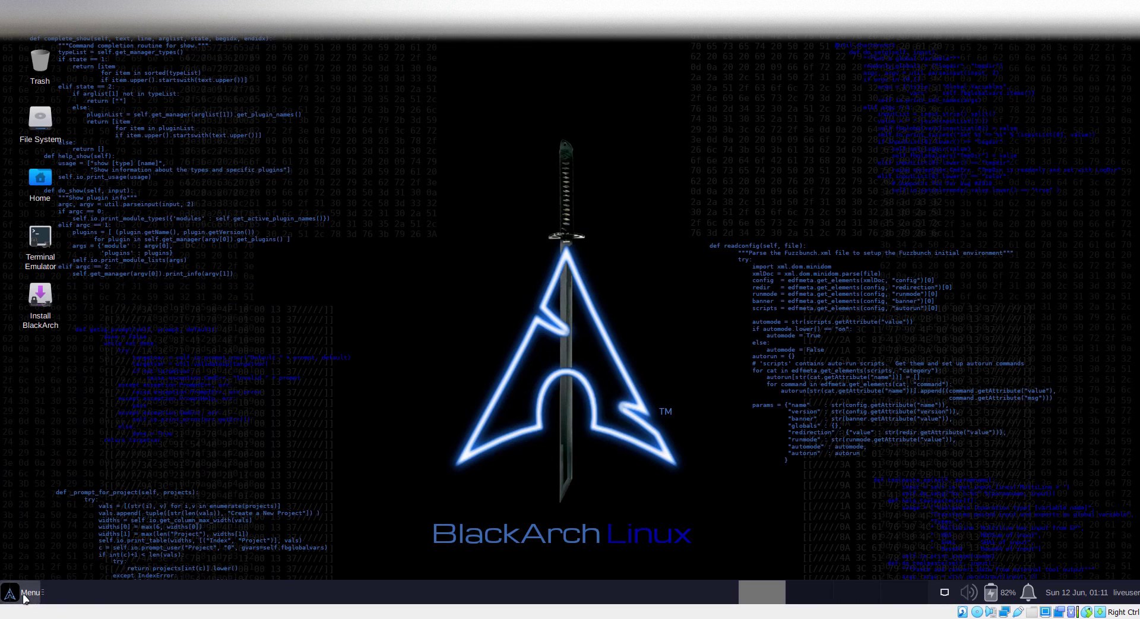